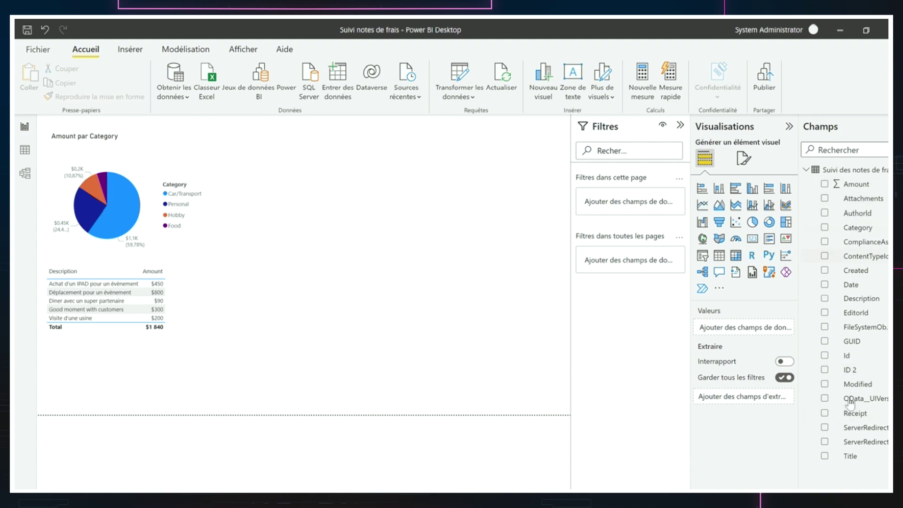
# Step: Add a Power Apps visual to the report page and enlarge it in height and width beside the chart and table
pyautogui.click(826, 185)
pyautogui.click(785, 273)
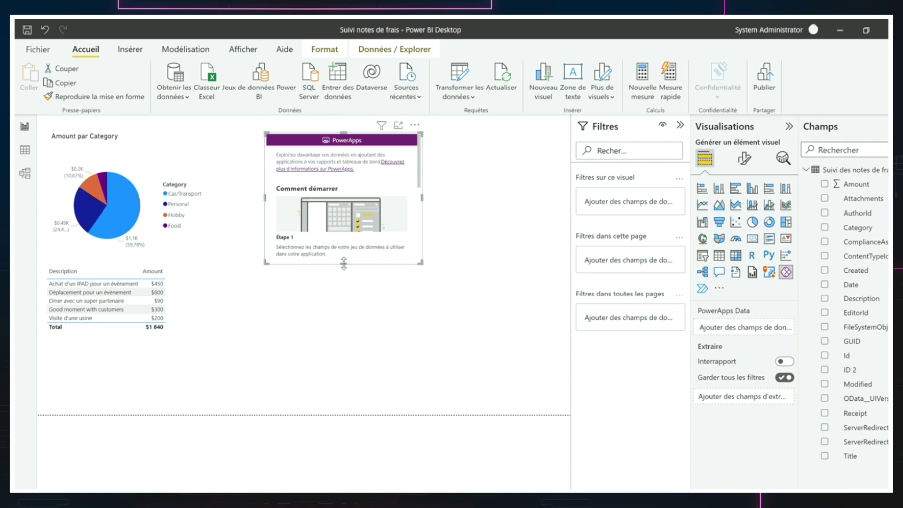
pyautogui.moveTo(344, 269); pyautogui.dragTo(343, 379)
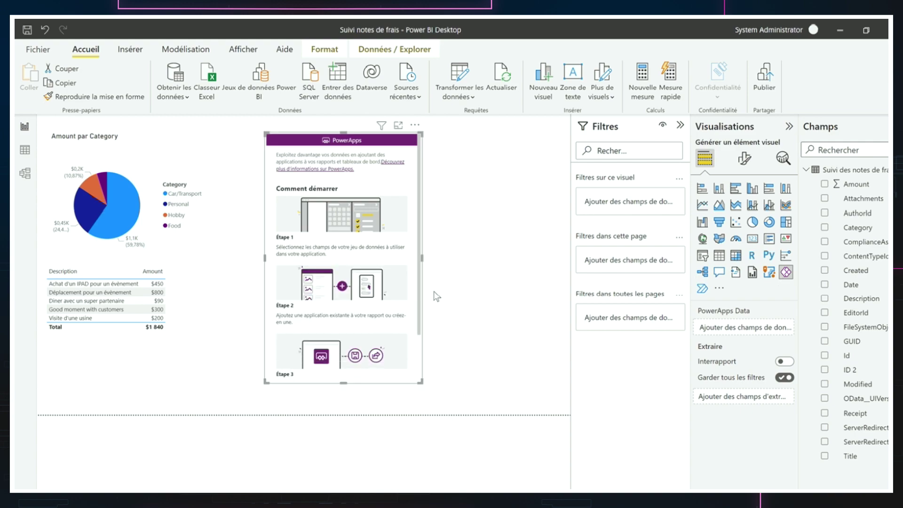
pyautogui.moveTo(422, 260); pyautogui.dragTo(496, 263)
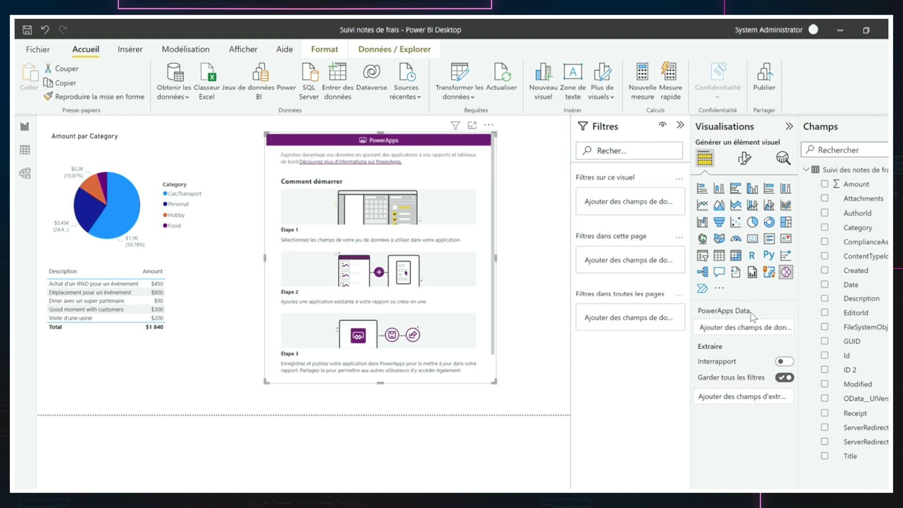
# Step: Add the Amount, Category, Date, Description, Id and Title fields to the visual's PowerApps data
pyautogui.moveTo(857, 184); pyautogui.dragTo(748, 330)
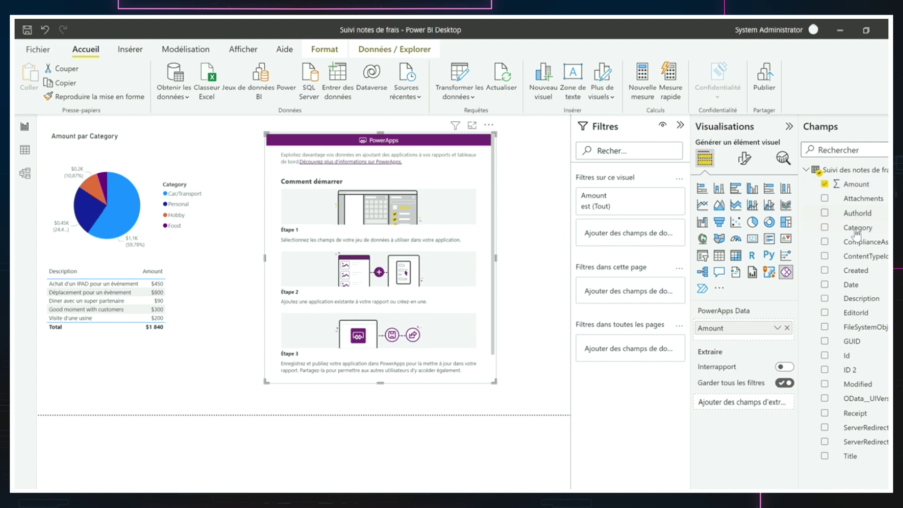
pyautogui.moveTo(854, 231); pyautogui.dragTo(748, 342)
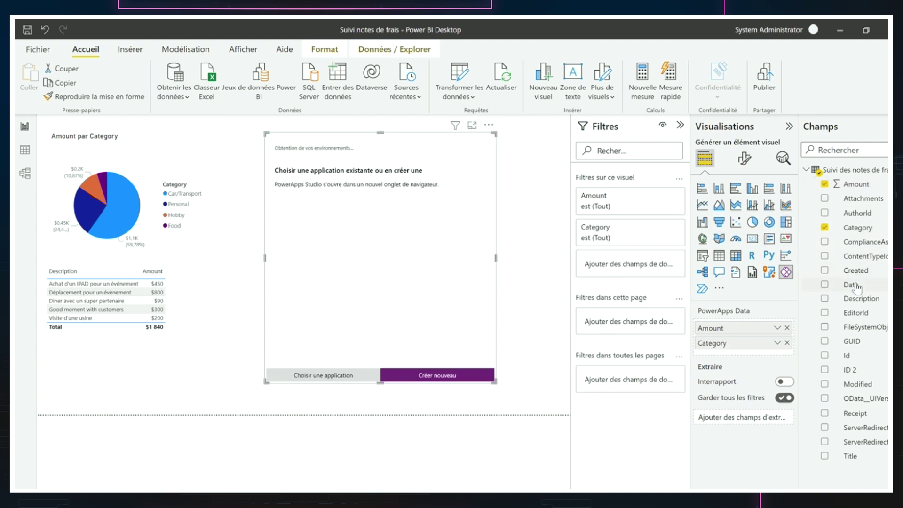
pyautogui.moveTo(856, 287); pyautogui.dragTo(748, 357)
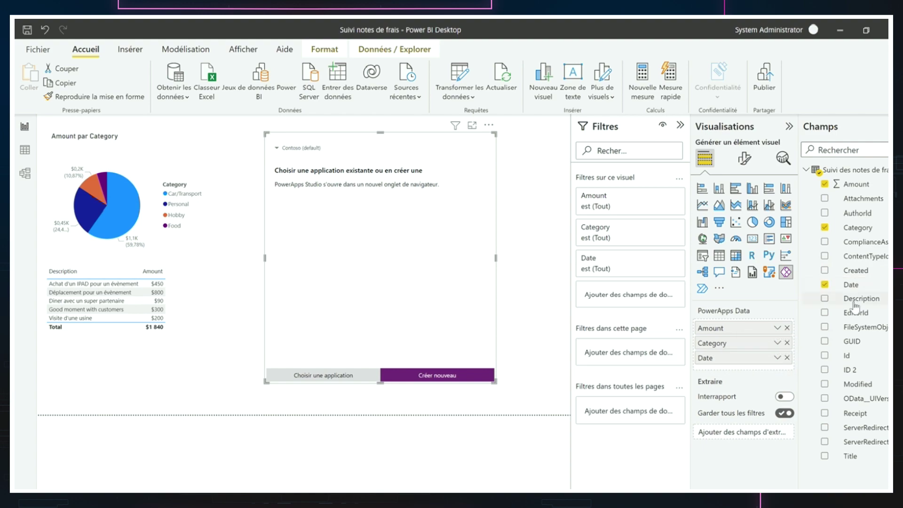
pyautogui.moveTo(855, 306); pyautogui.dragTo(753, 372)
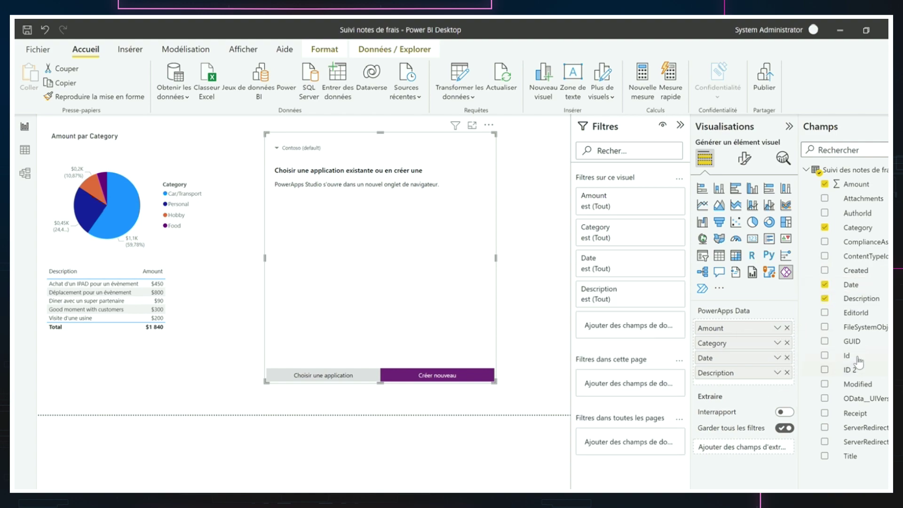
pyautogui.moveTo(859, 361); pyautogui.dragTo(748, 389)
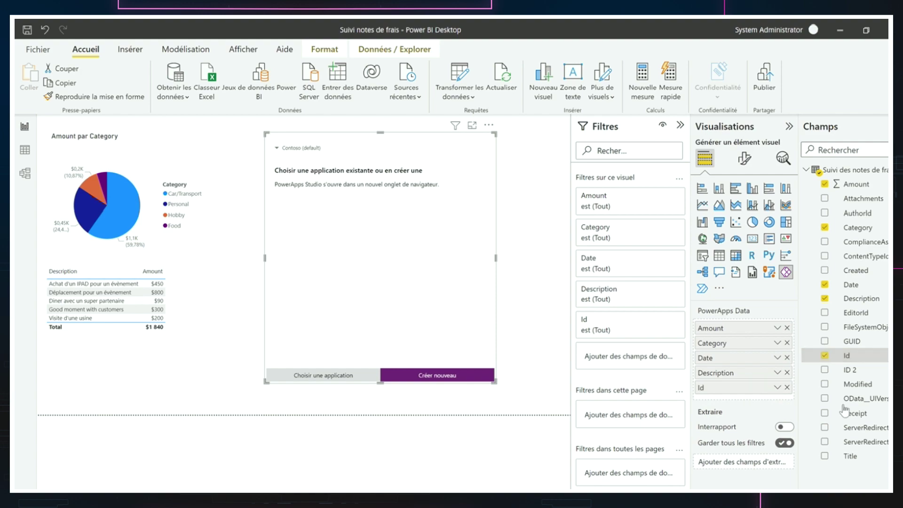
pyautogui.moveTo(850, 456); pyautogui.dragTo(743, 400)
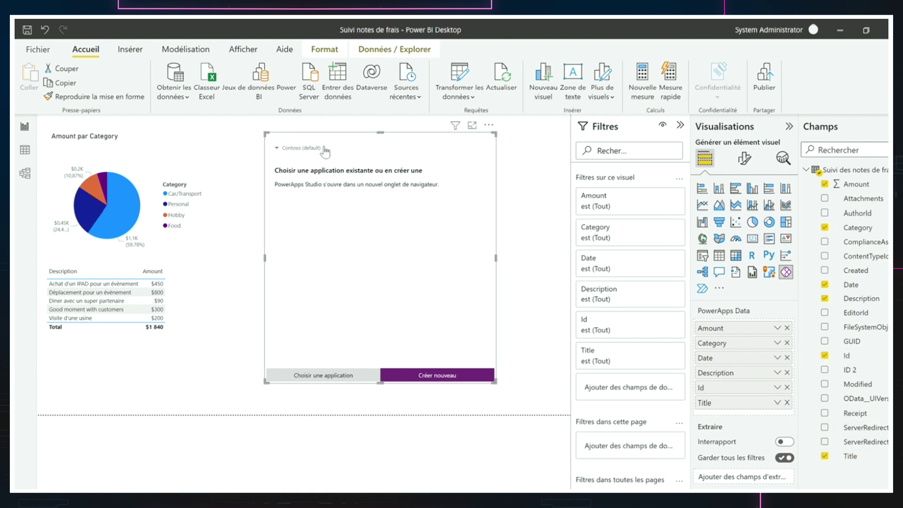
# Step: Create a new app from the visual in the Contoso (default) environment and open it in Power Apps Studio
pyautogui.click(295, 150)
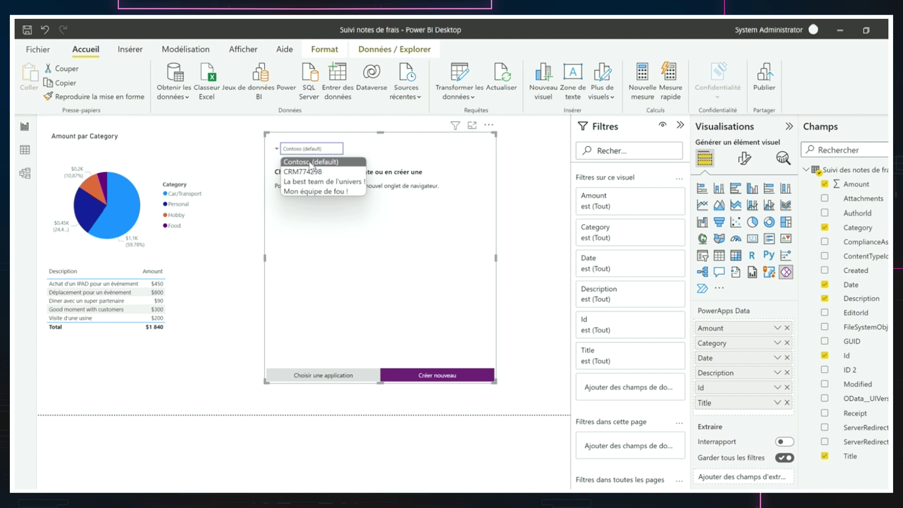
pyautogui.click(338, 162)
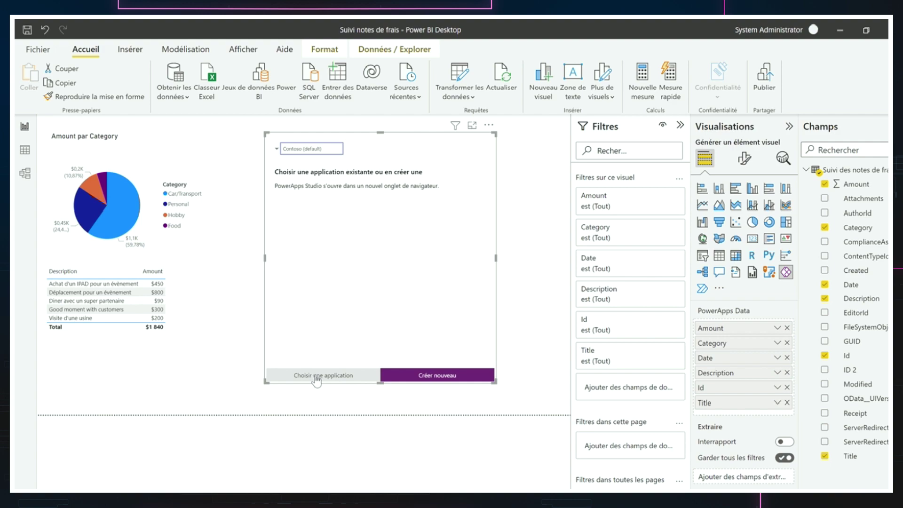
pyautogui.click(451, 376)
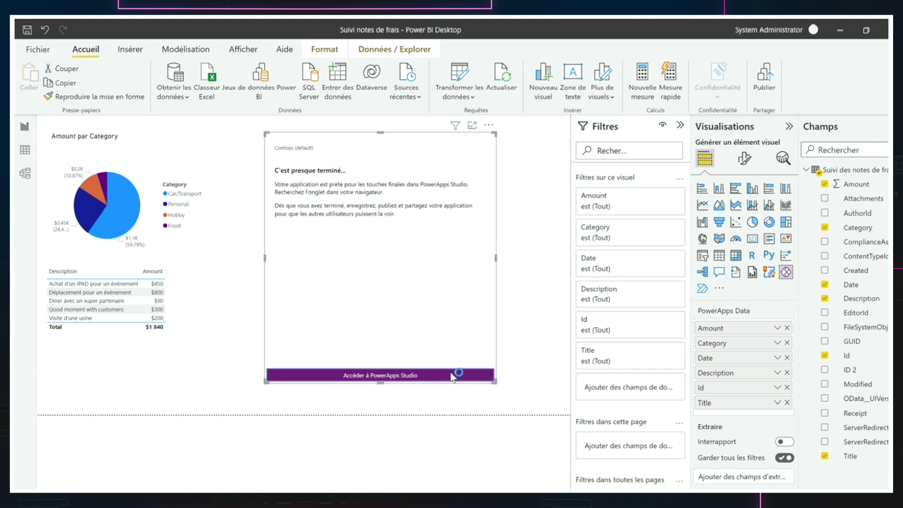
pyautogui.click(451, 376)
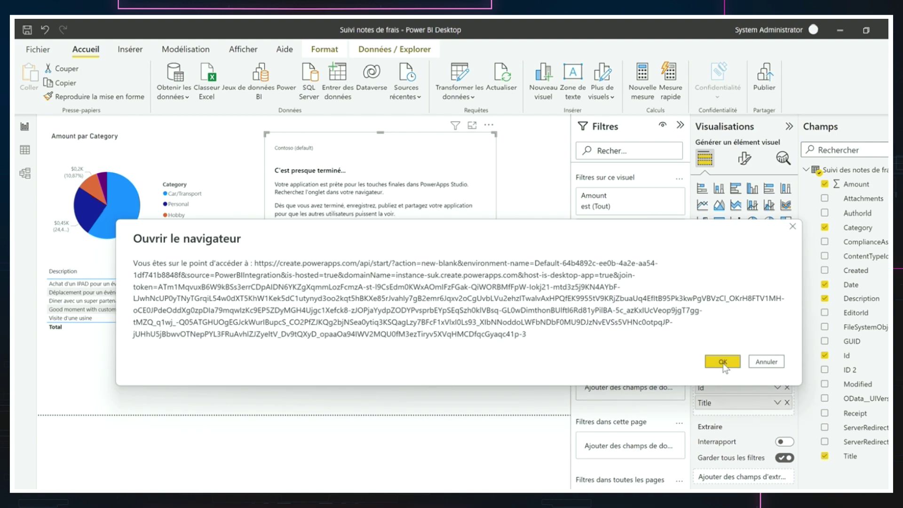
pyautogui.click(722, 362)
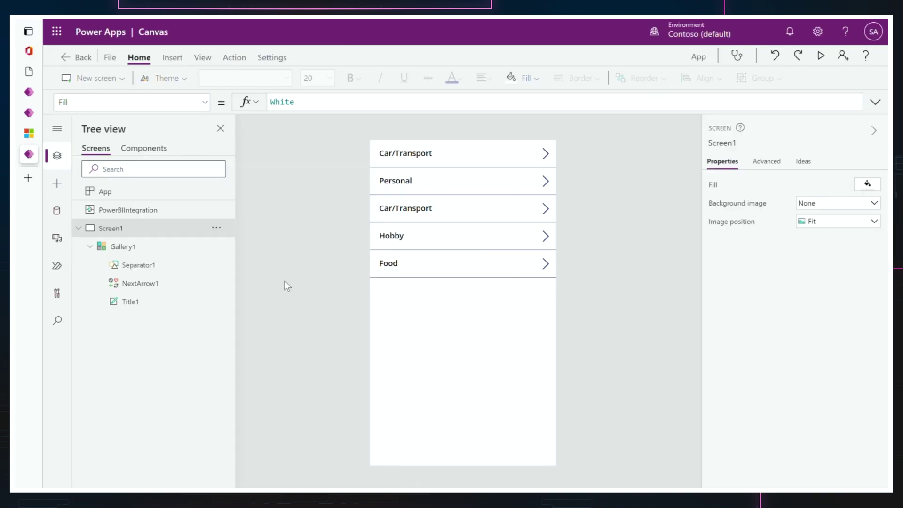
# Step: Check the PowerBIIntegration component, and set the layout of Gallery1 to Title and subtitle
pyautogui.click(123, 211)
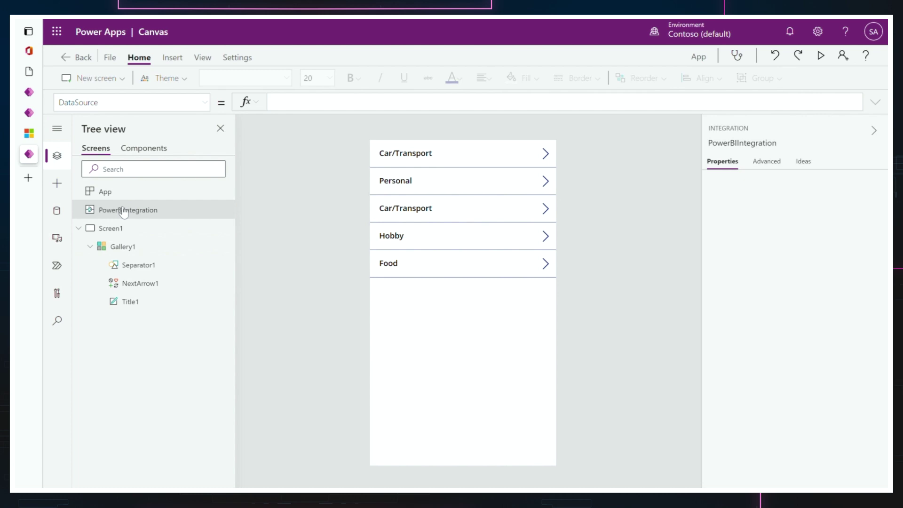
pyautogui.click(130, 235)
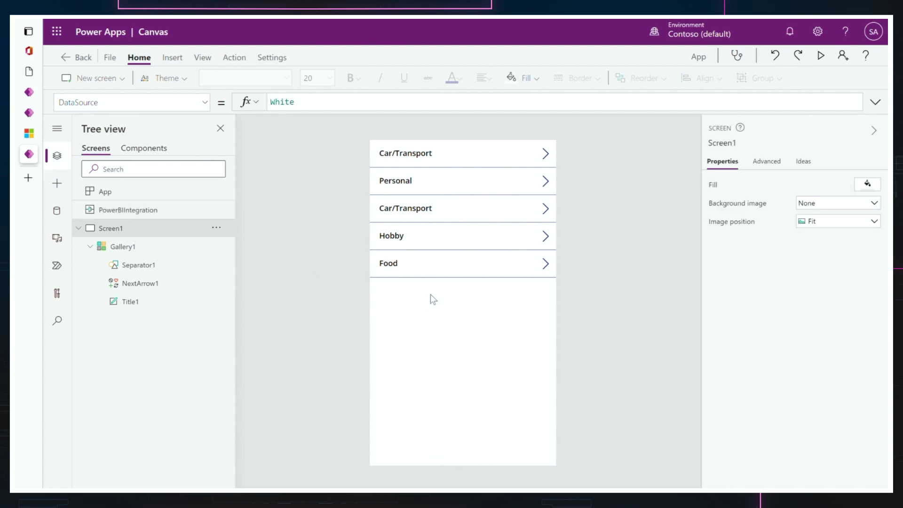
pyautogui.click(146, 248)
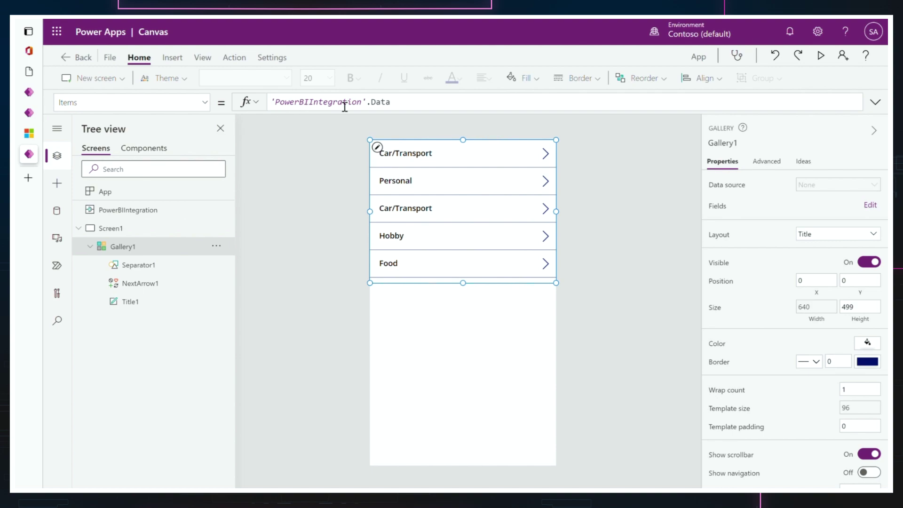
pyautogui.click(841, 209)
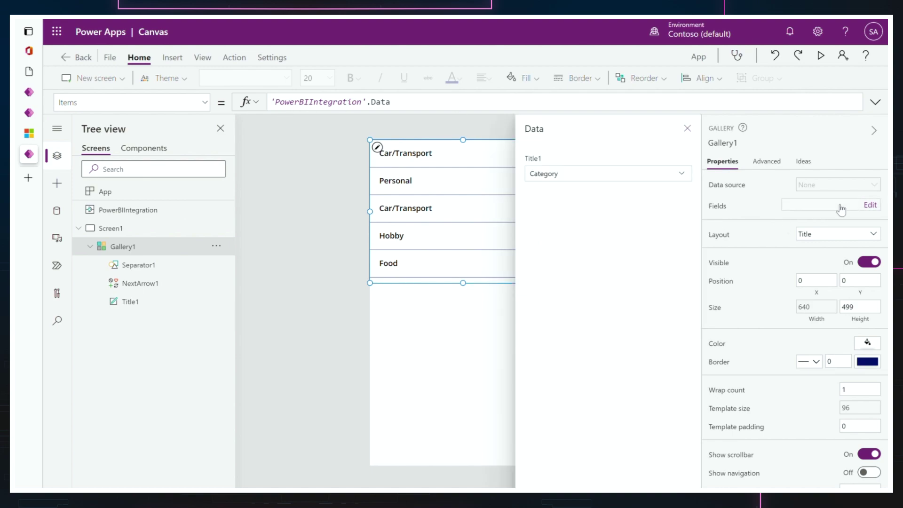
pyautogui.click(821, 239)
pyautogui.click(845, 337)
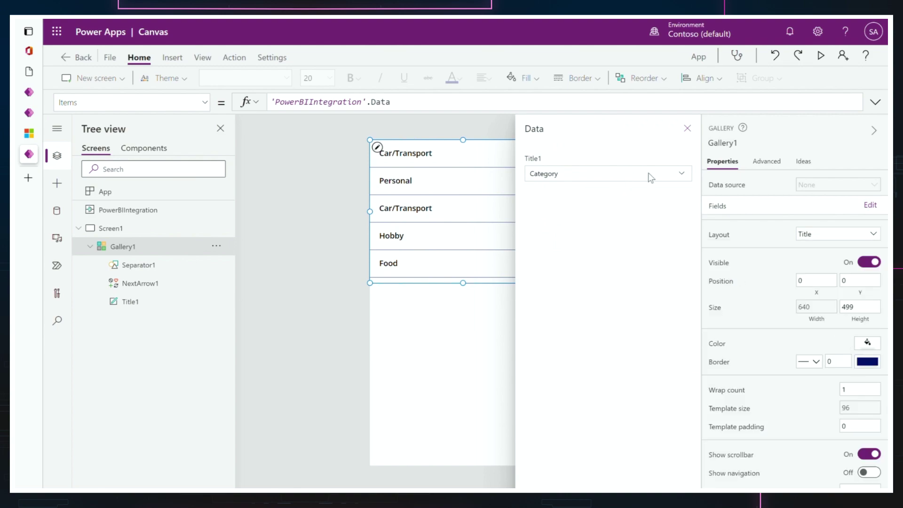
# Step: Bind the gallery's subtitle to the Amount field and its title to the Title field
pyautogui.click(591, 175)
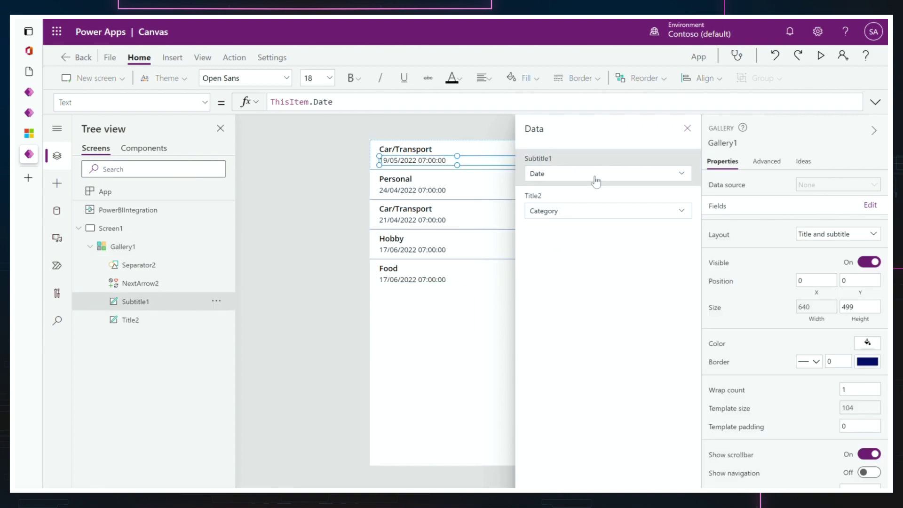
pyautogui.click(595, 181)
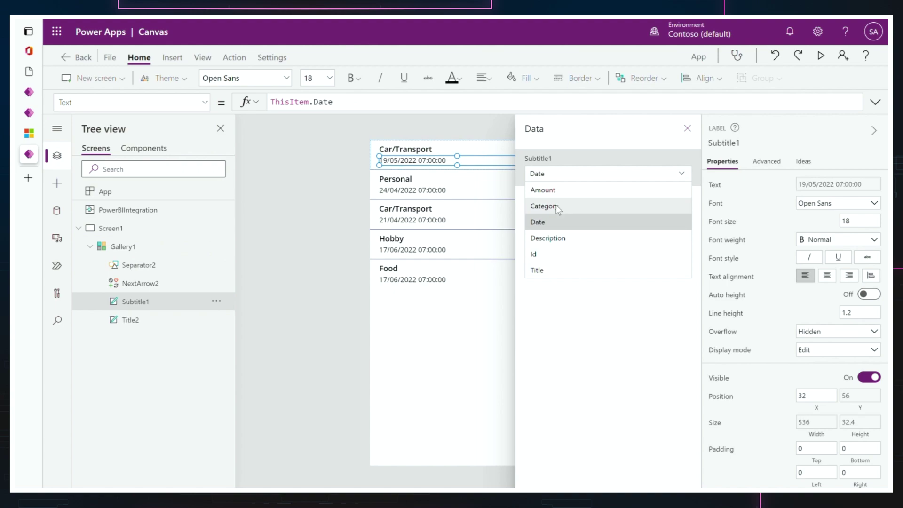
pyautogui.click(551, 192)
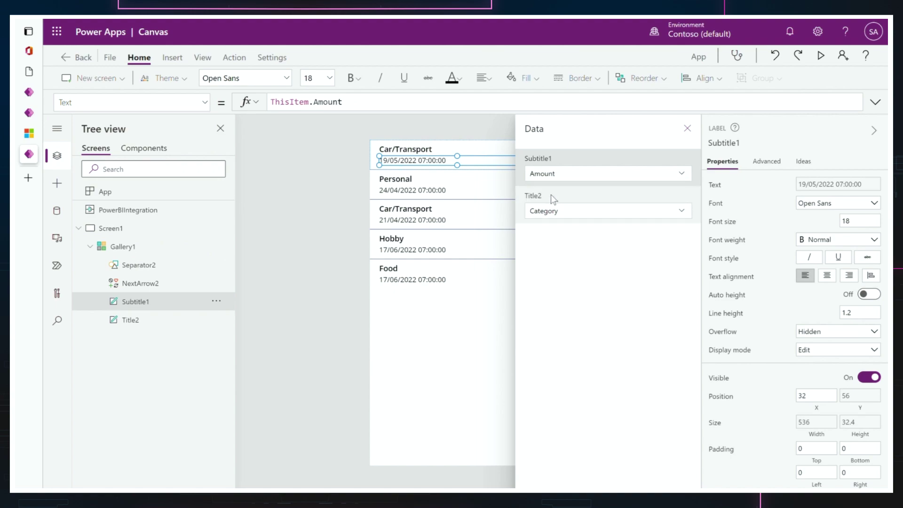
pyautogui.click(561, 214)
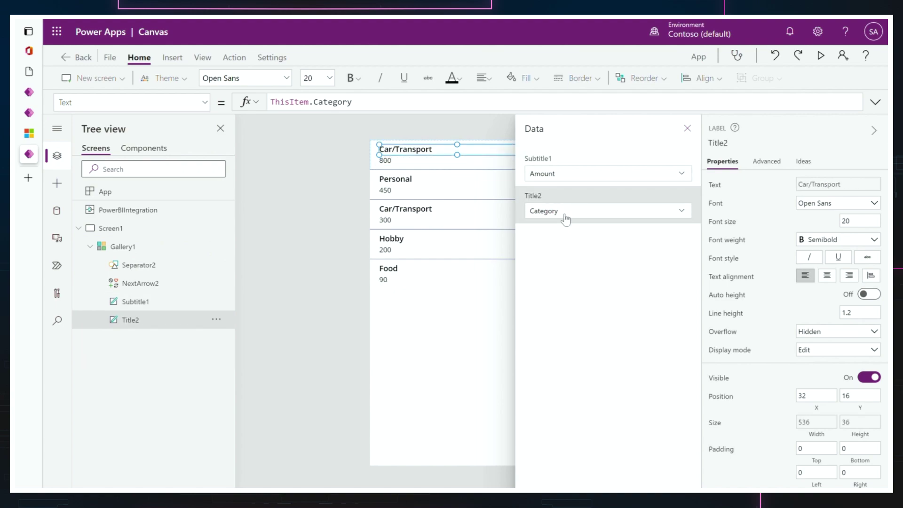
pyautogui.click(562, 214)
pyautogui.click(560, 307)
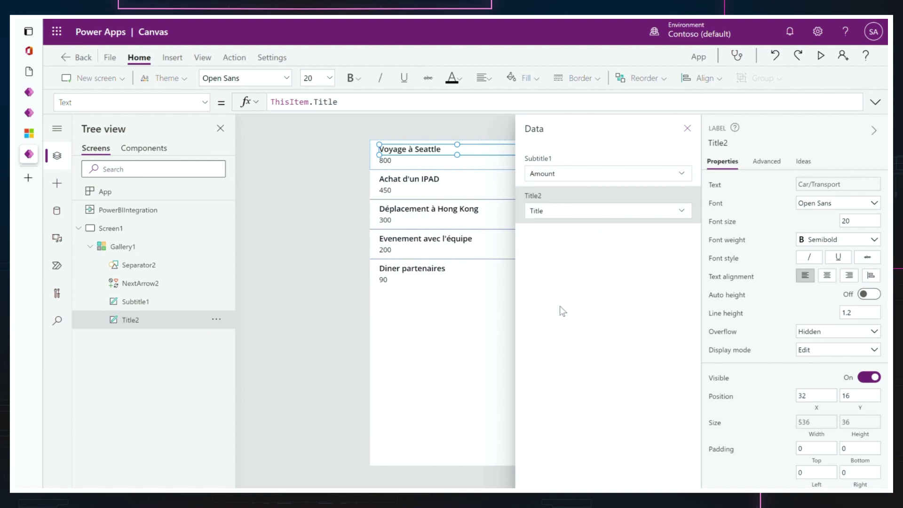
# Step: Move the whole gallery down the screen to a Y position of about 291
pyautogui.click(391, 350)
pyautogui.click(122, 246)
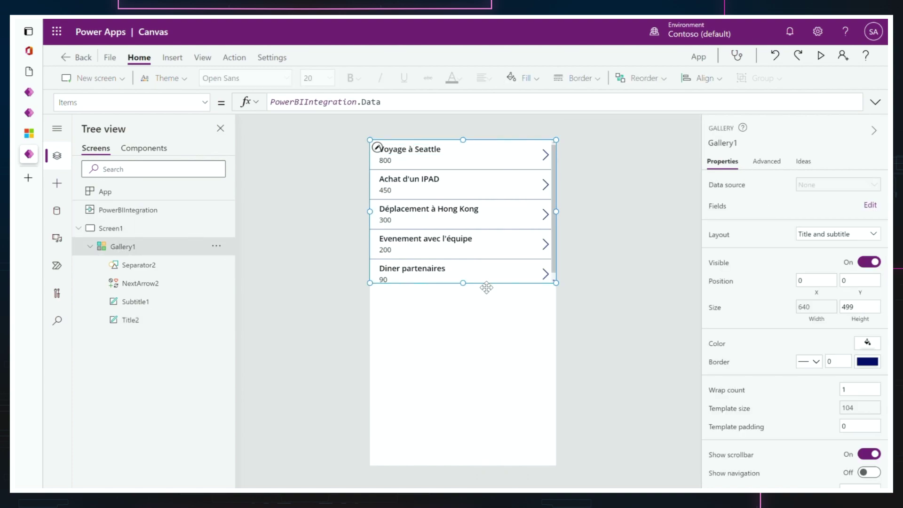
pyautogui.moveTo(486, 288); pyautogui.dragTo(481, 371)
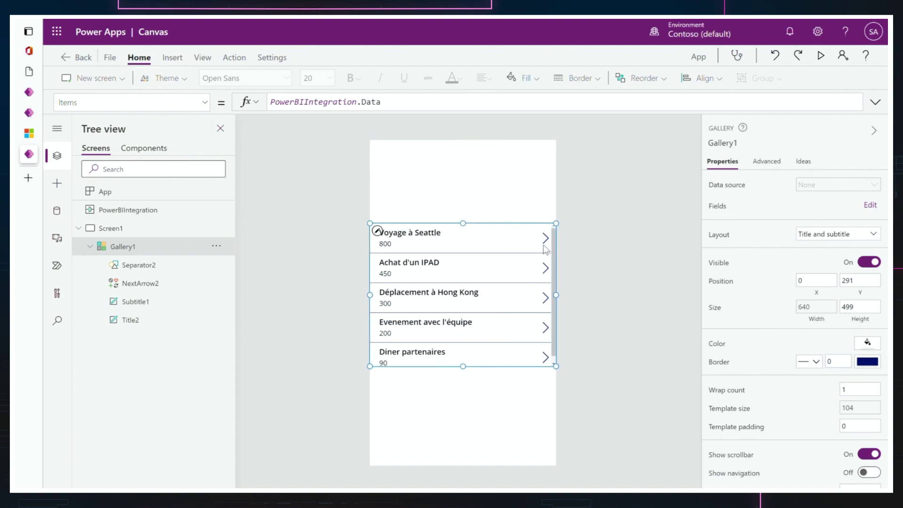
# Step: Insert a label in the gallery's item template and shrink it to about 260 by 48 at X 340, Y 34
pyautogui.click(489, 250)
pyautogui.click(181, 60)
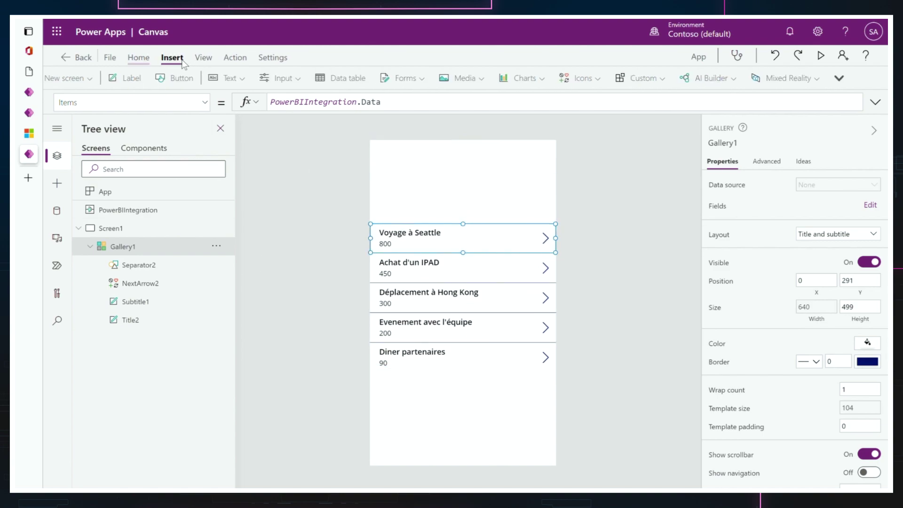
pyautogui.click(168, 83)
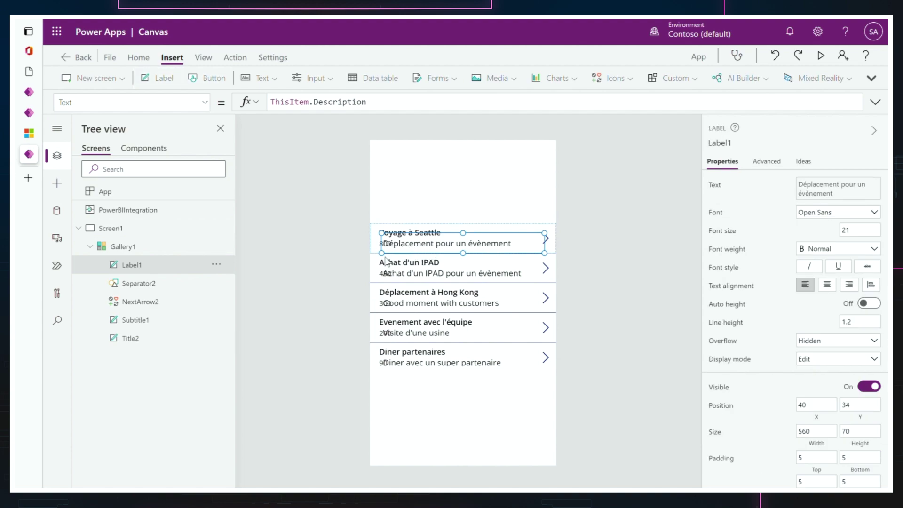
pyautogui.moveTo(386, 253); pyautogui.dragTo(485, 252)
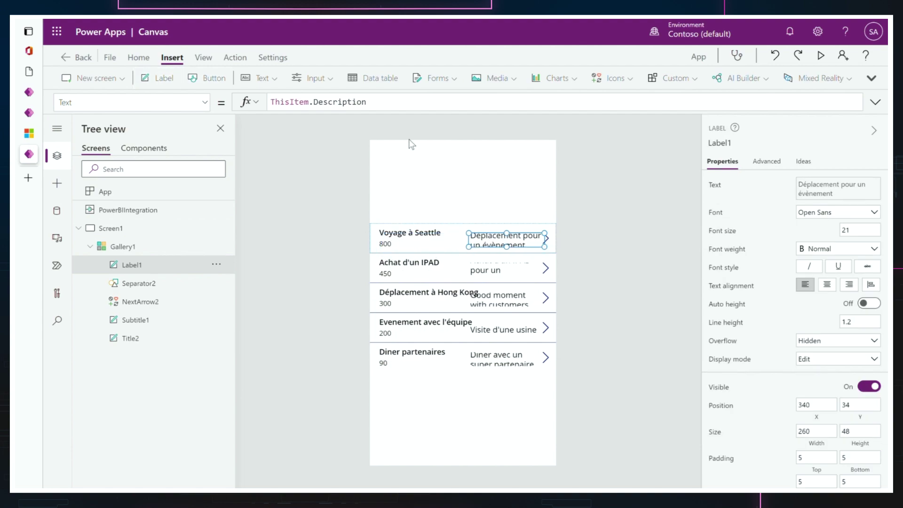
# Step: Set the text of the gallery's new label to ThisItem.Category
pyautogui.doubleClick(324, 103)
pyautogui.write('catego')
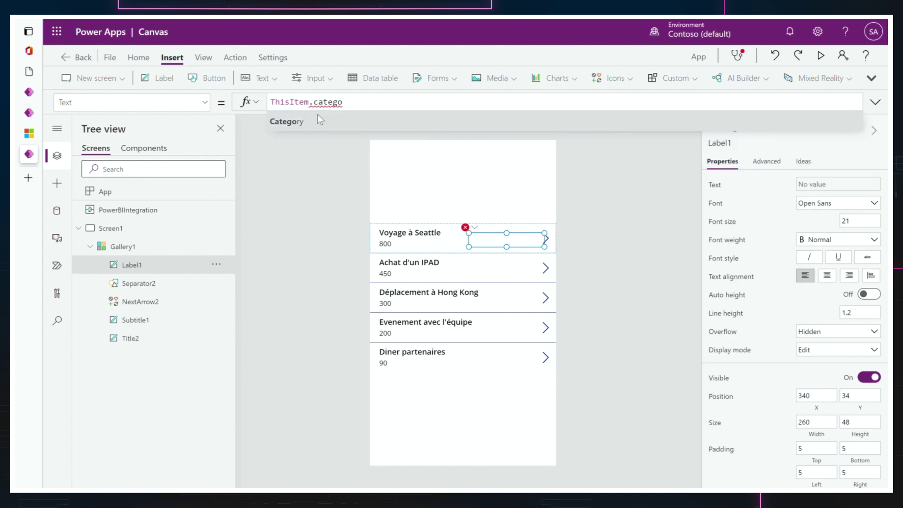
pyautogui.click(317, 117)
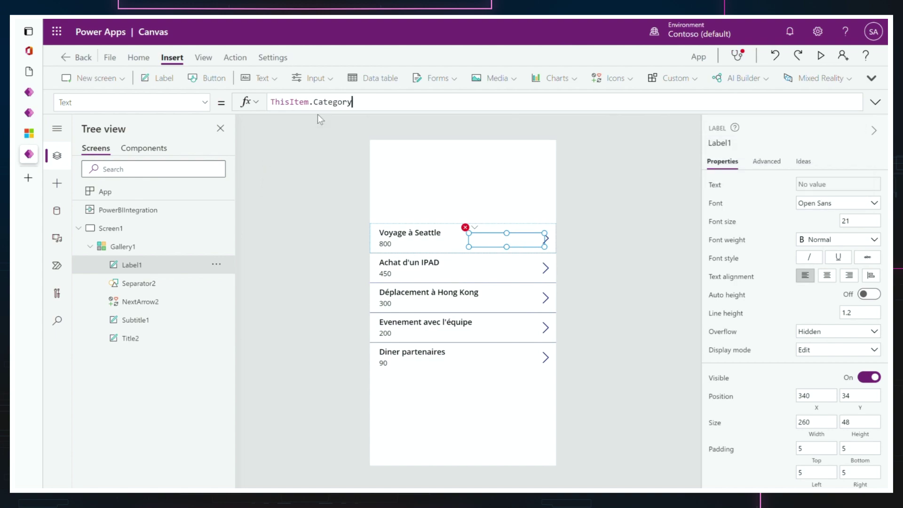
pyautogui.click(588, 286)
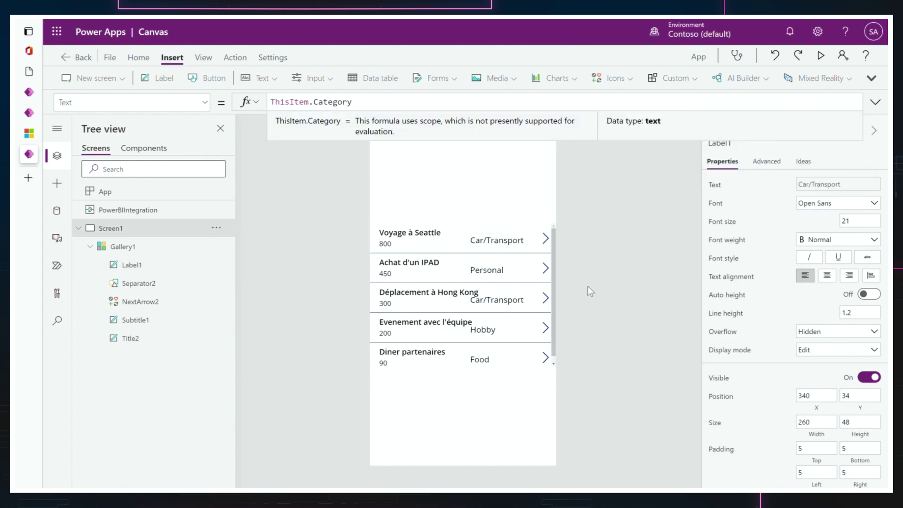
# Step: Shift the category label slightly toward the arrow so it clears the titles in the gallery rows
pyautogui.click(502, 299)
pyautogui.click(498, 245)
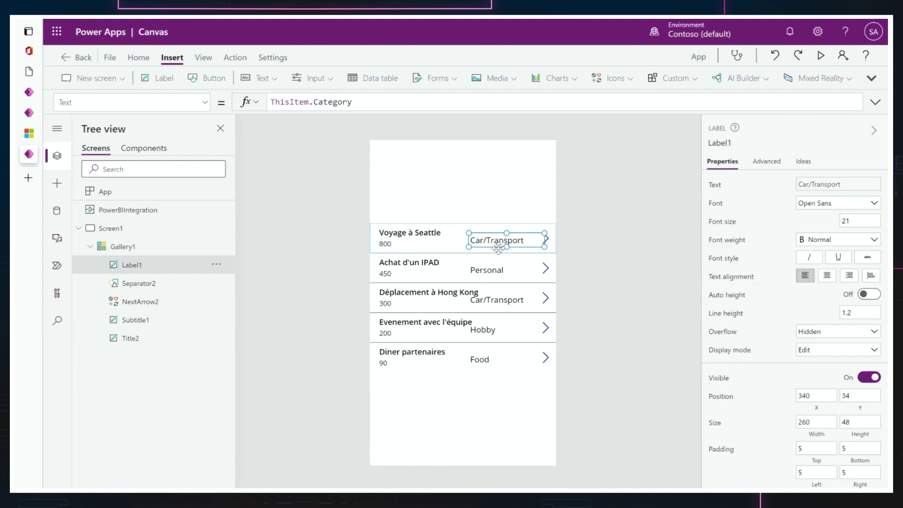
pyautogui.moveTo(498, 248); pyautogui.dragTo(509, 245)
pyautogui.click(292, 183)
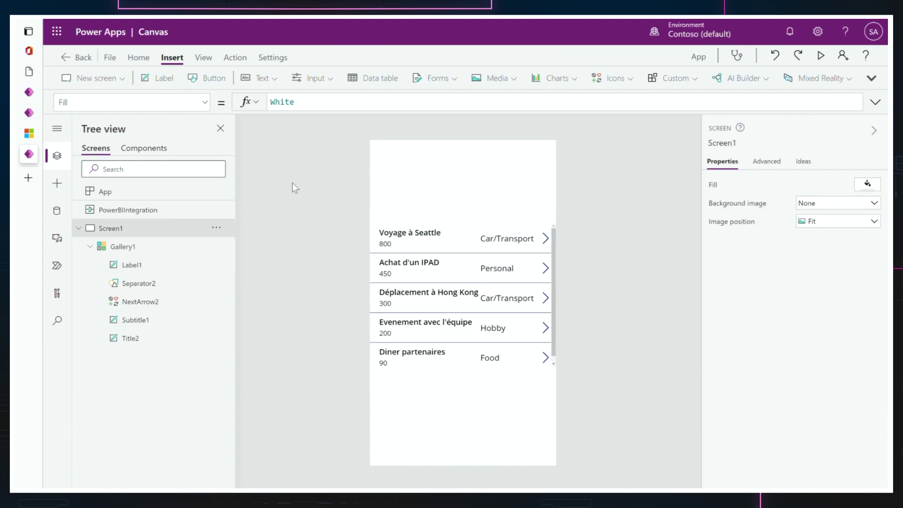
# Step: Insert a button above the gallery, stretch it to 540 by 92 at X 40, Y 40, and caption it "Suivi des notes de frais"
pyautogui.click(200, 81)
pyautogui.moveTo(463, 178); pyautogui.dragTo(541, 179)
pyautogui.doubleClick(461, 172)
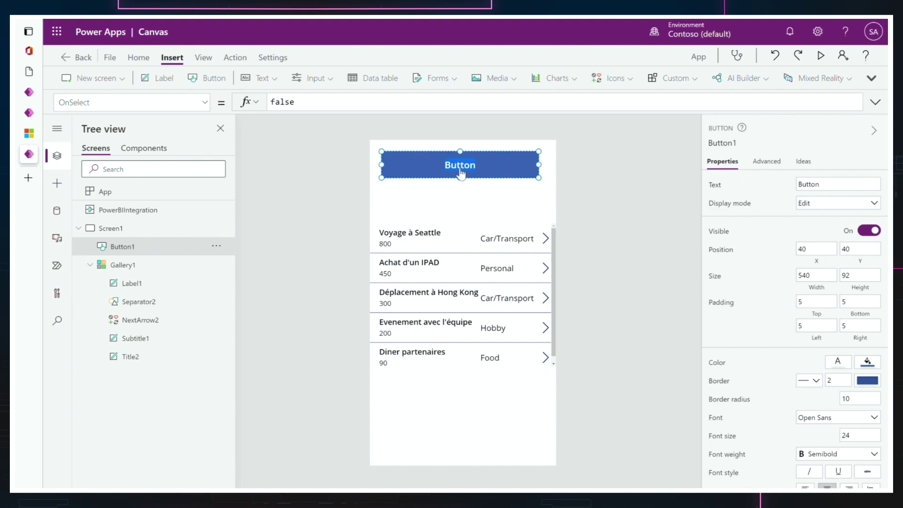
pyautogui.write('Suivi des notes')
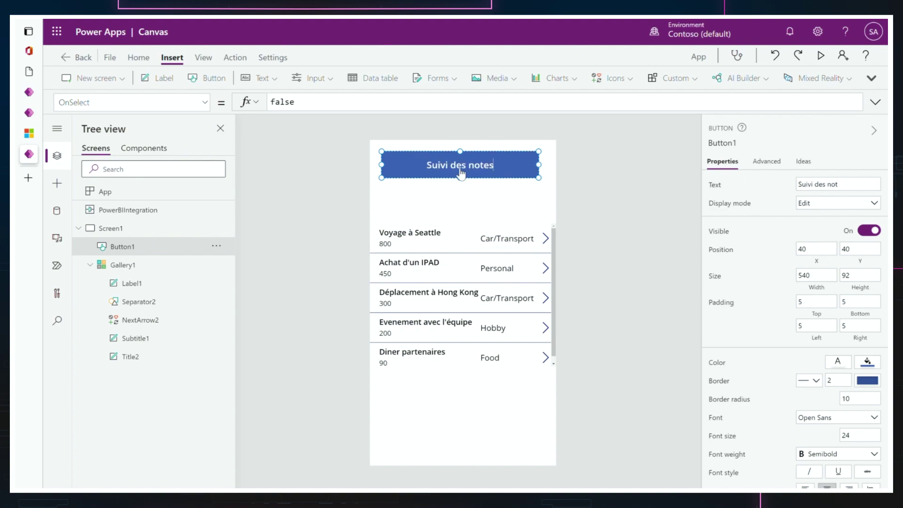
pyautogui.write(' de frais')
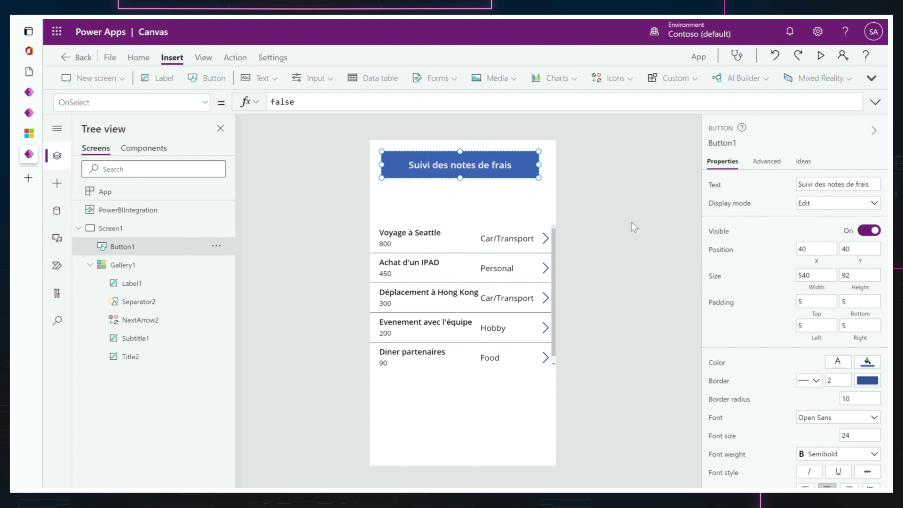
# Step: Set the new button's display mode to View and fill it with the theme's orange
pyautogui.click(843, 204)
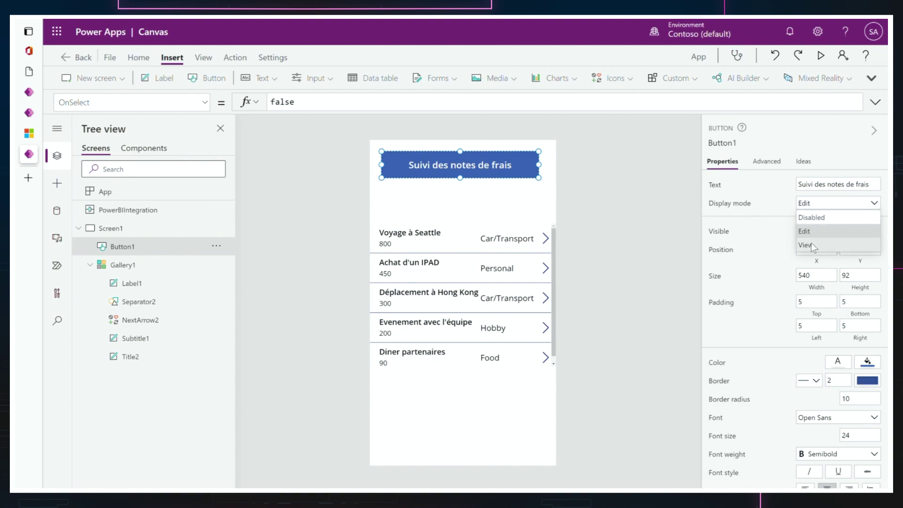
pyautogui.click(805, 245)
pyautogui.click(867, 362)
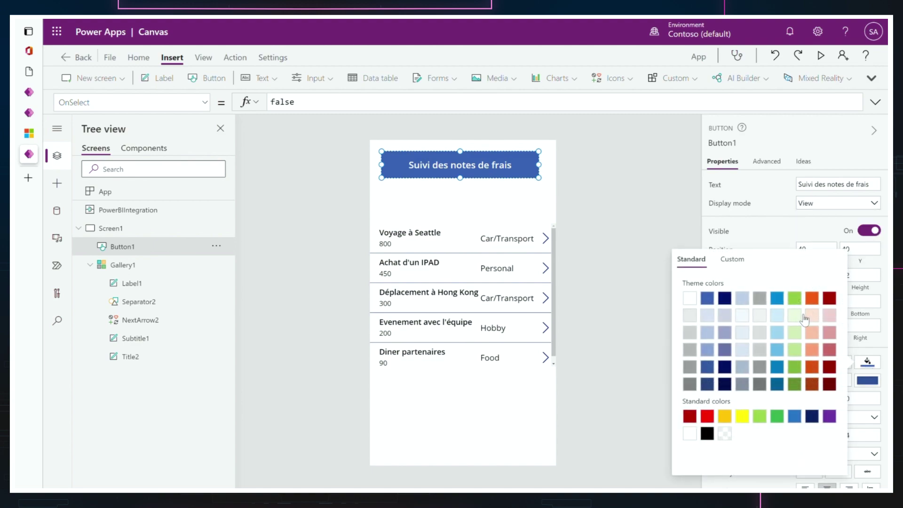
pyautogui.click(811, 298)
pyautogui.click(642, 168)
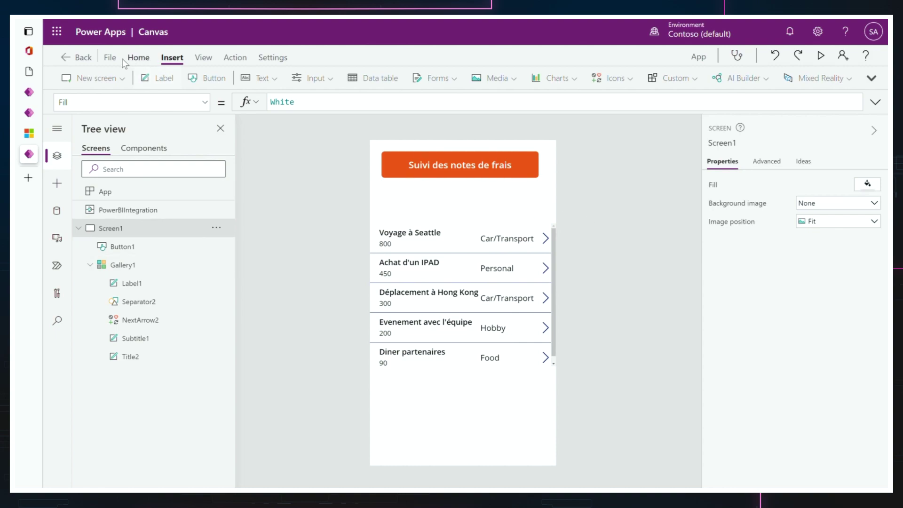
# Step: Add a new screen from the Form template and open the data connection for its empty form
pyautogui.click(115, 78)
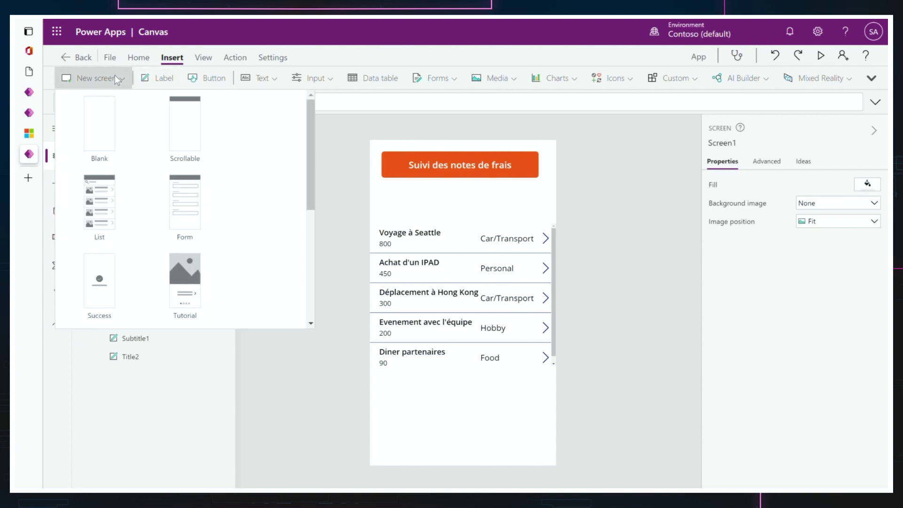
pyautogui.click(195, 202)
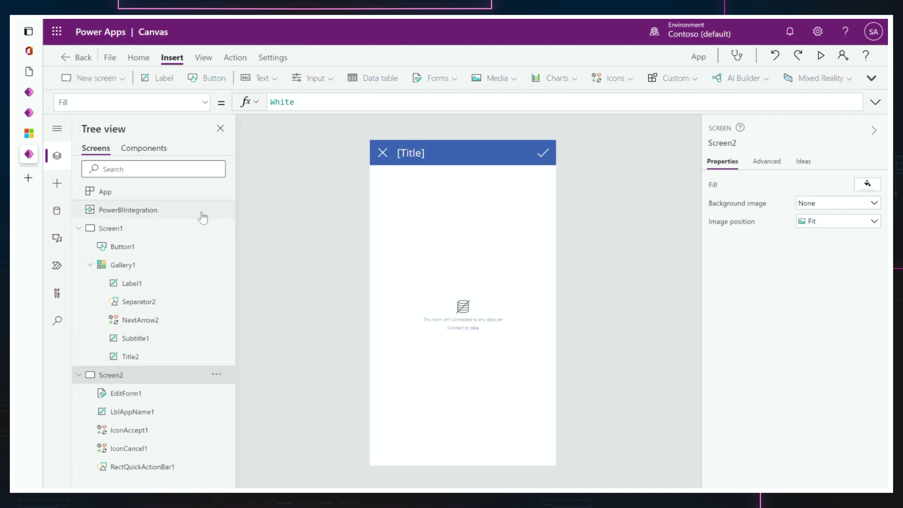
pyautogui.click(467, 329)
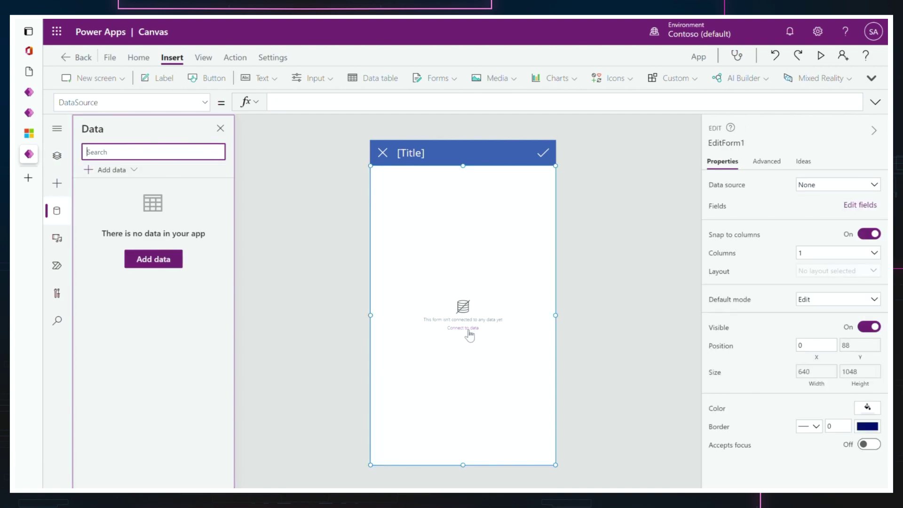
# Step: Add the "Suivi des notes de frais" list as app data through the existing SharePoint connection, using the copied site URL
pyautogui.click(144, 262)
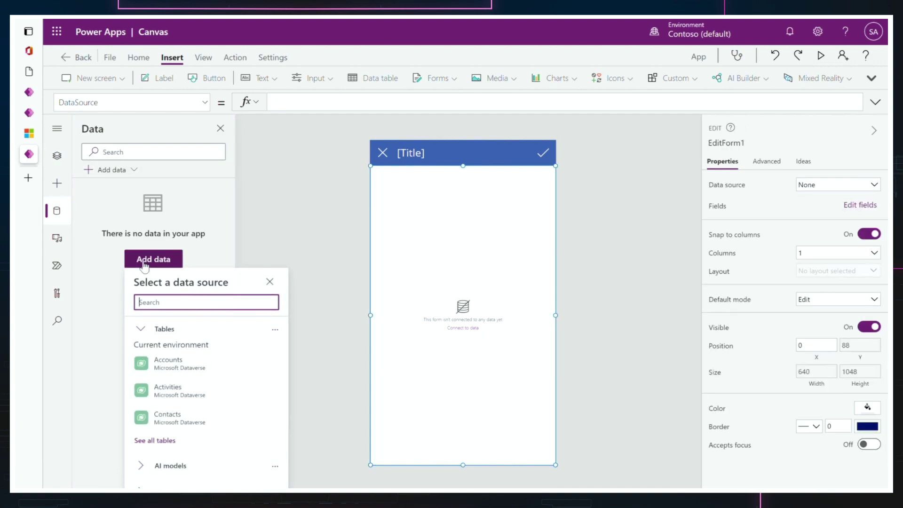
pyautogui.write('sharepoi')
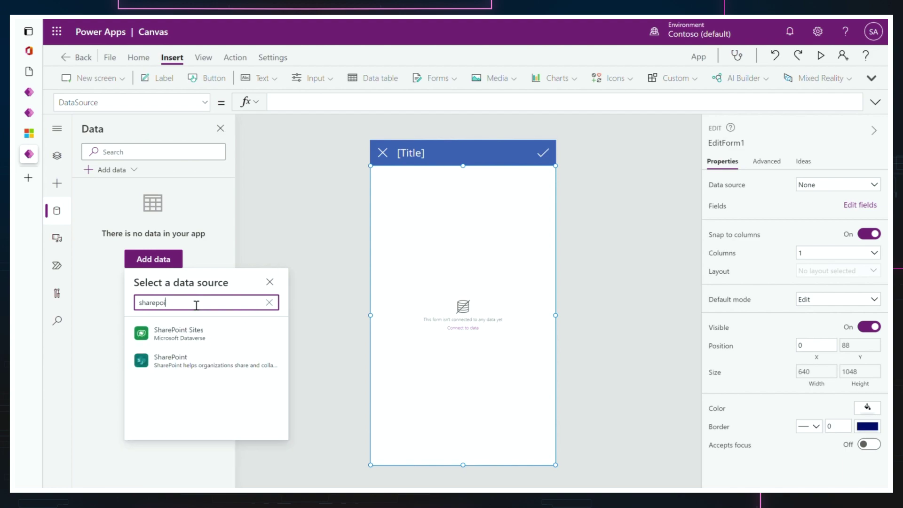
pyautogui.write('nt')
pyautogui.click(202, 361)
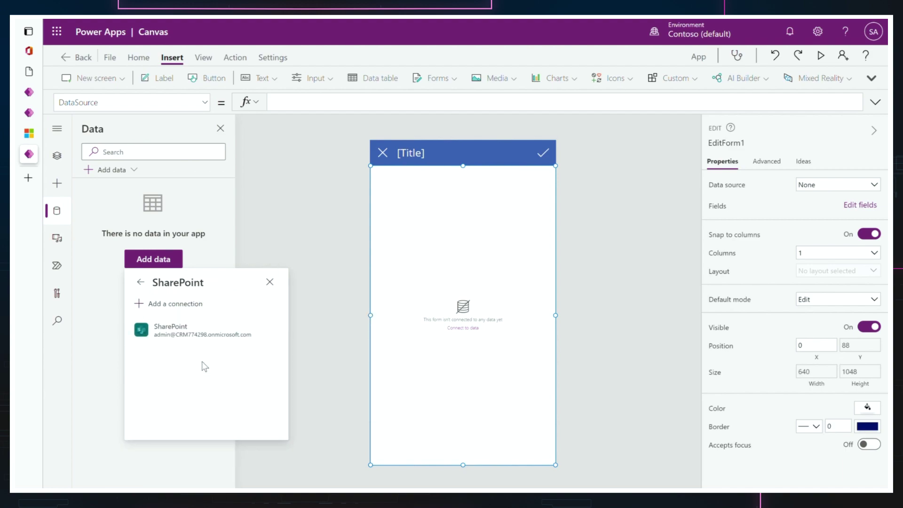
pyautogui.click(175, 319)
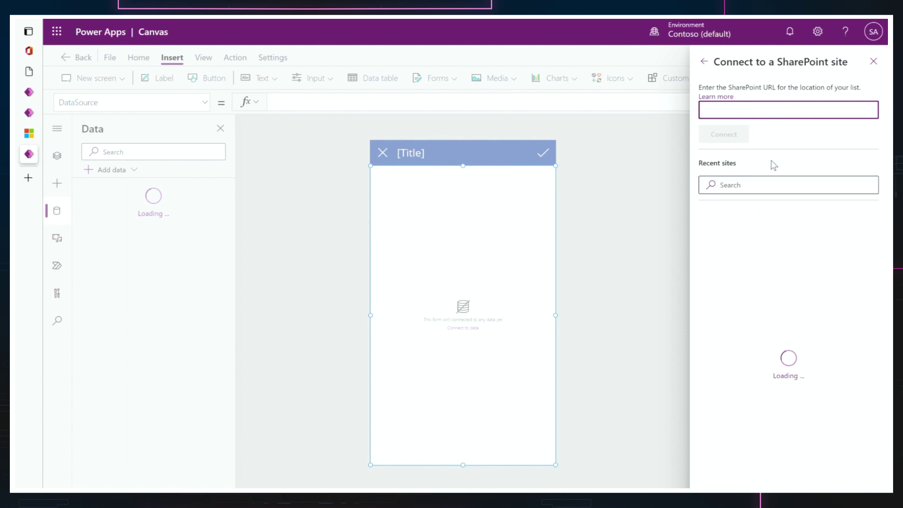
pyautogui.hotkey('ctrl', 'v')
pyautogui.click(729, 135)
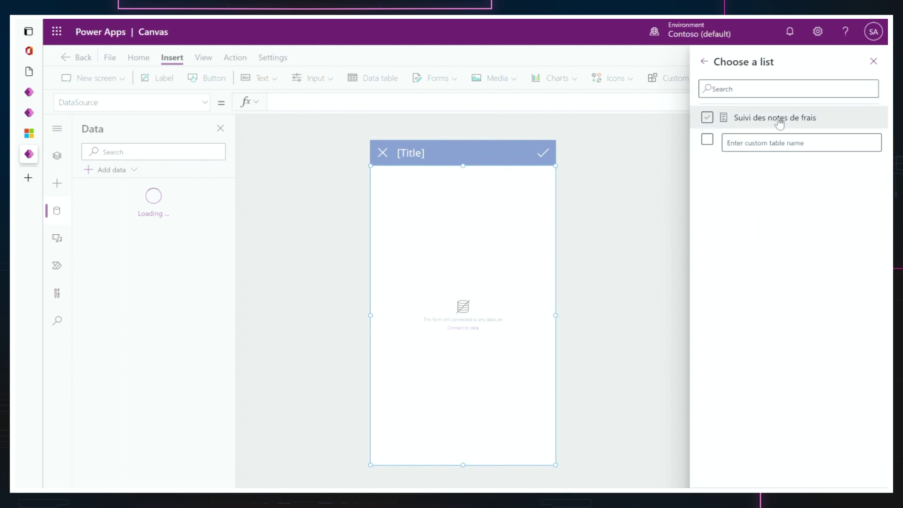
pyautogui.click(775, 120)
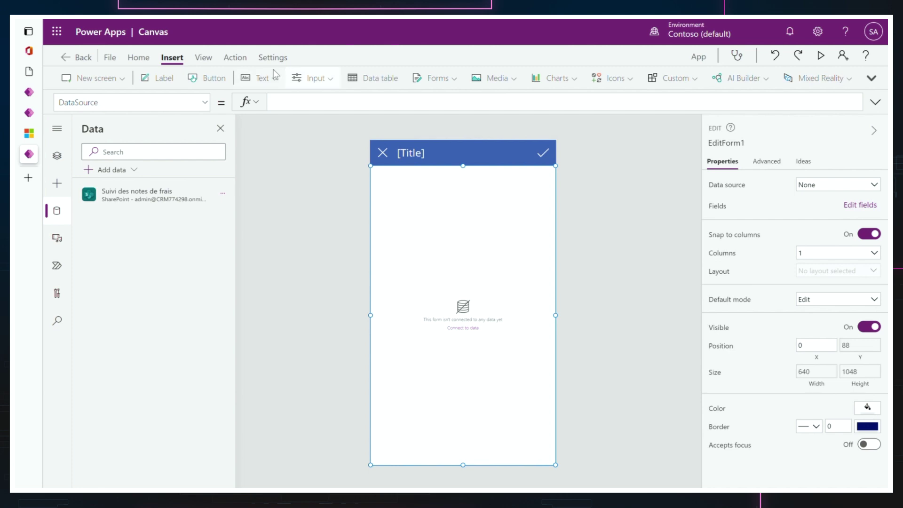
# Step: Set the edit form's DataSource to 'Suivi des notes de frais'
pyautogui.click(301, 107)
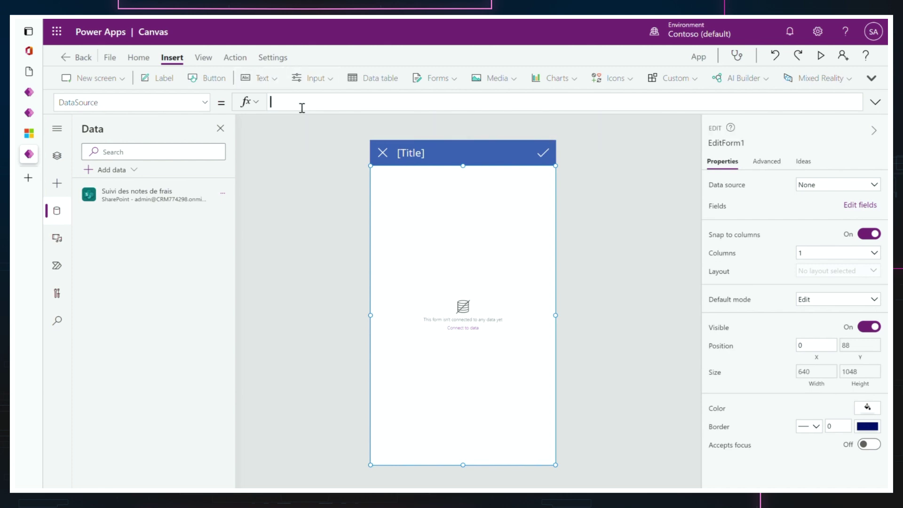
pyautogui.write('sui')
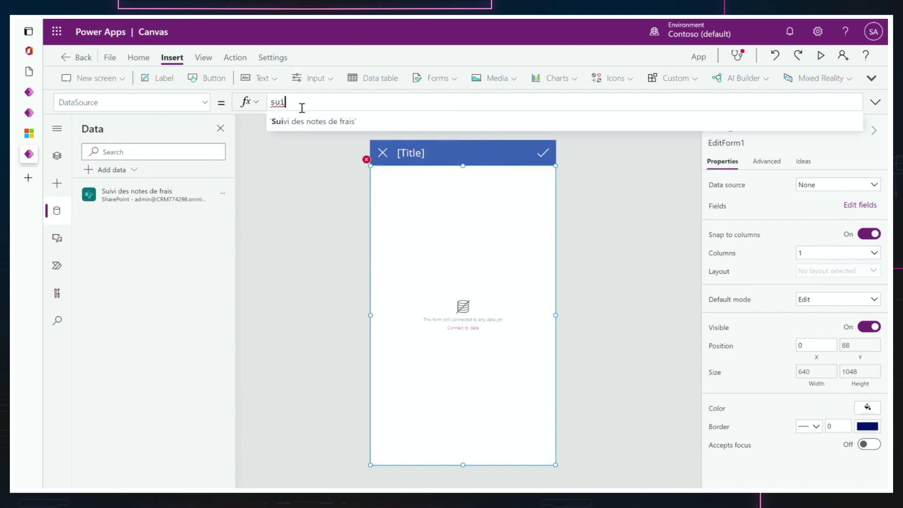
pyautogui.click(332, 125)
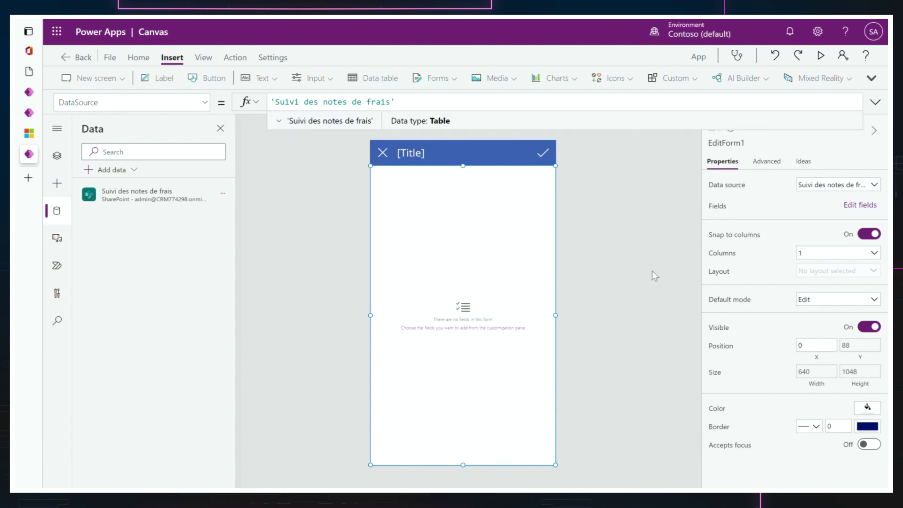
# Step: Add the Amount, Category, Date, Description, ID and Title fields to the edit form
pyautogui.click(860, 205)
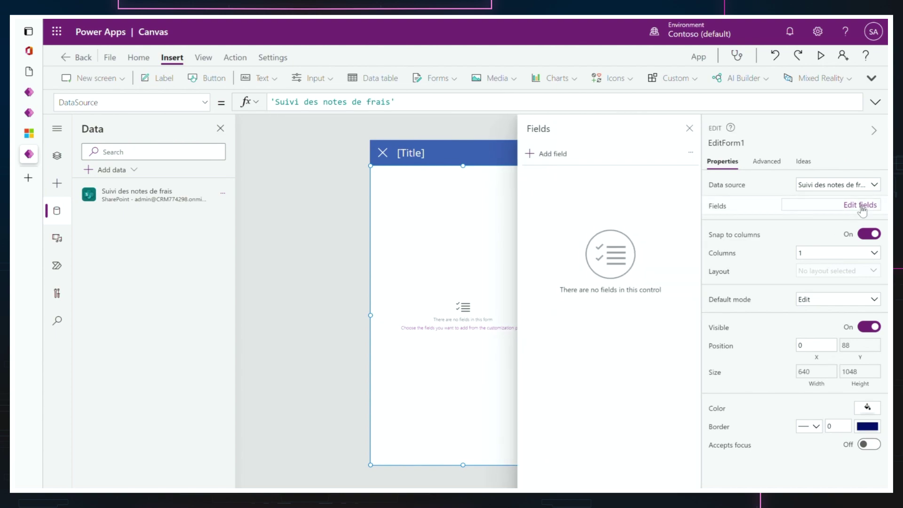
pyautogui.click(563, 154)
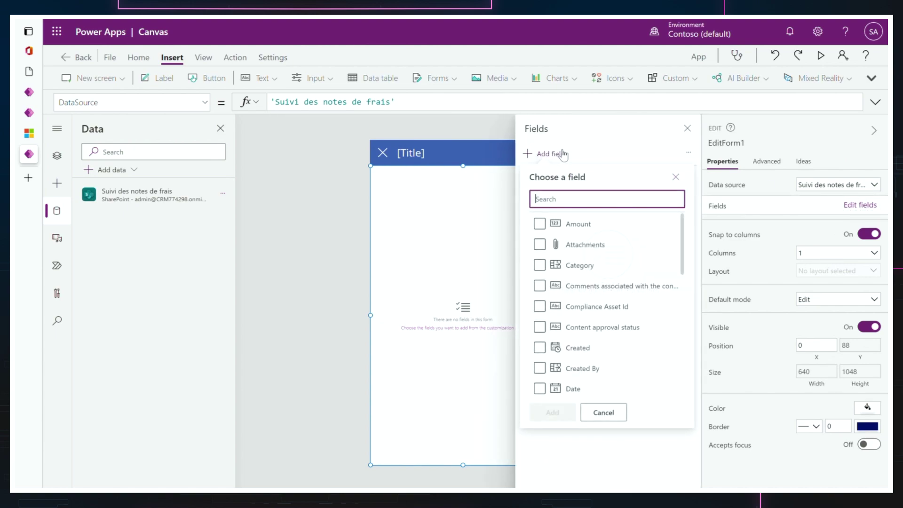
pyautogui.click(604, 230)
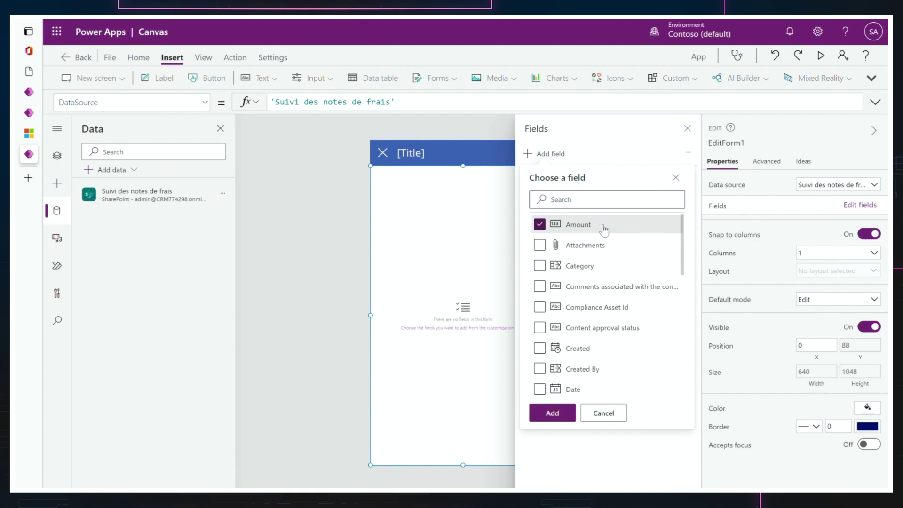
pyautogui.click(593, 267)
pyautogui.scroll(-3, 592, 263)
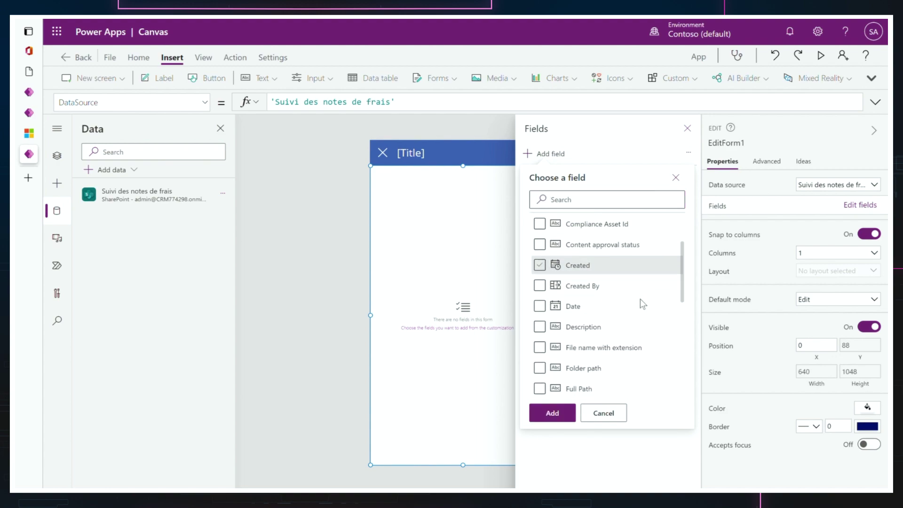
pyautogui.scroll(-2, 639, 301)
pyautogui.click(583, 262)
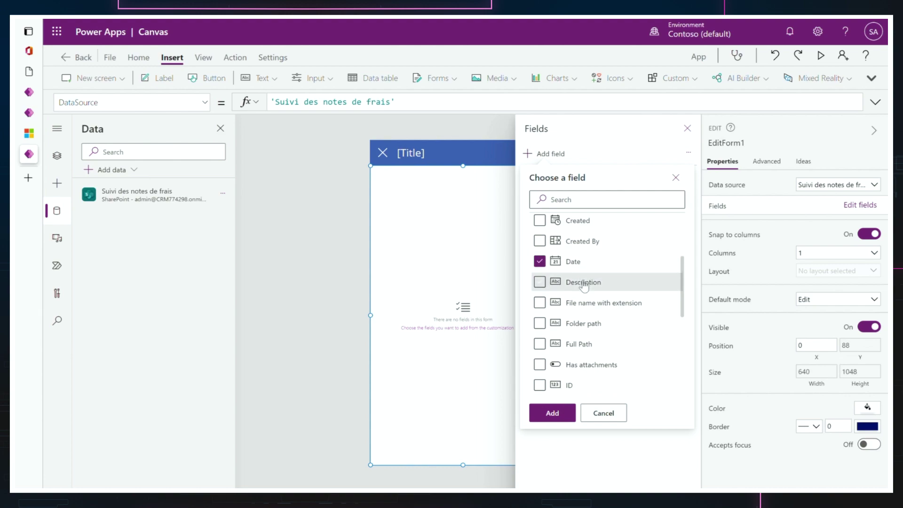
pyautogui.click(584, 282)
pyautogui.scroll(-3, 580, 286)
pyautogui.click(590, 329)
pyautogui.scroll(-5, 590, 327)
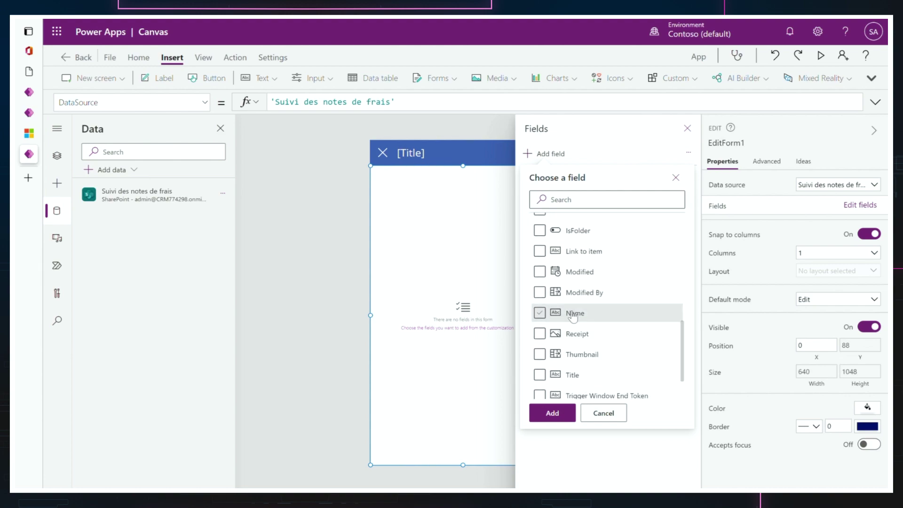
pyautogui.click(587, 375)
pyautogui.scroll(-2, 587, 370)
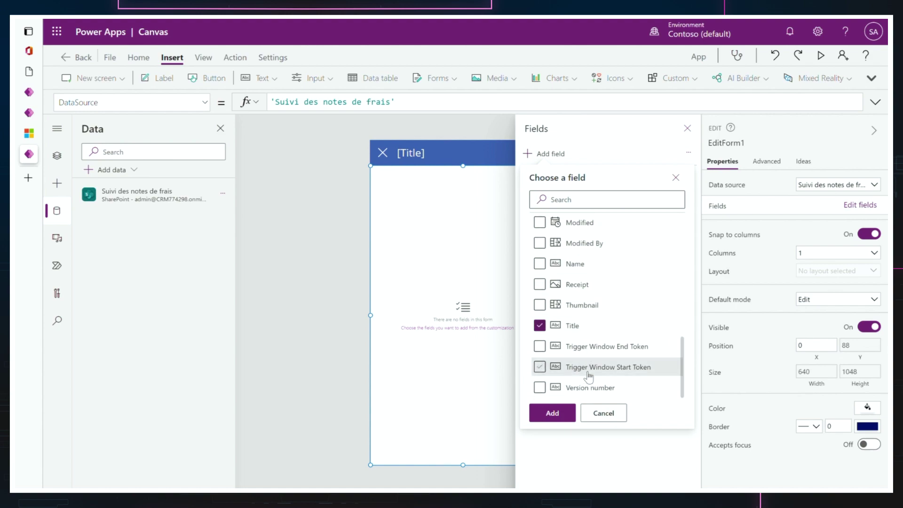
pyautogui.click(553, 413)
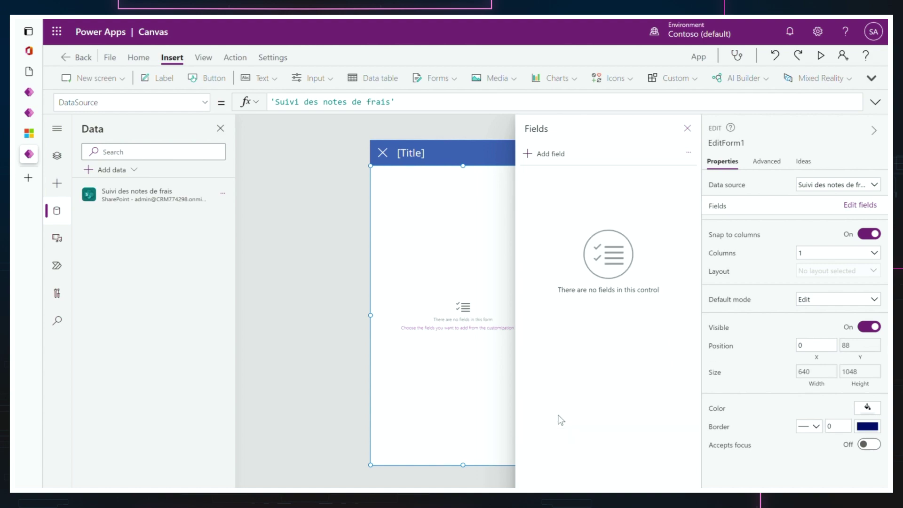
pyautogui.click(688, 129)
# Step: Collapse the expanded field details and move the ID field to the first position of the edit form
pyautogui.click(858, 205)
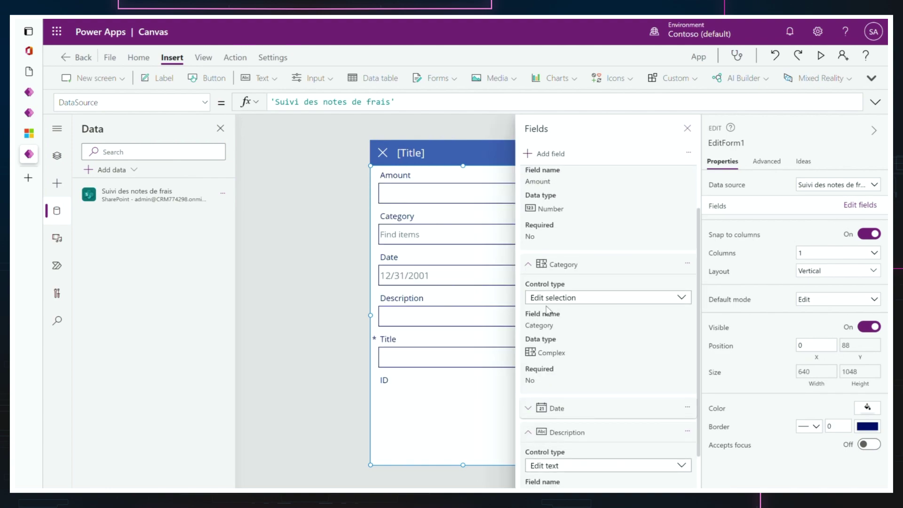
pyautogui.click(528, 266)
pyautogui.scroll(1, 554, 224)
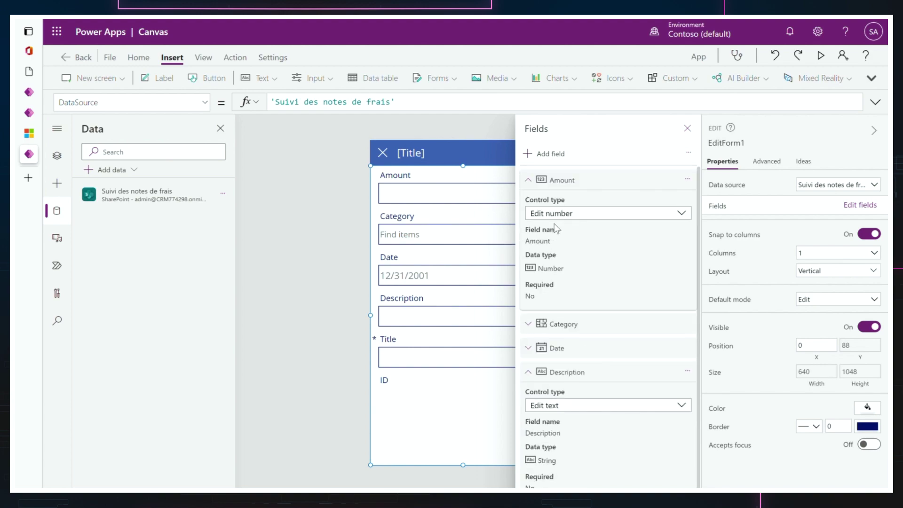
pyautogui.click(530, 183)
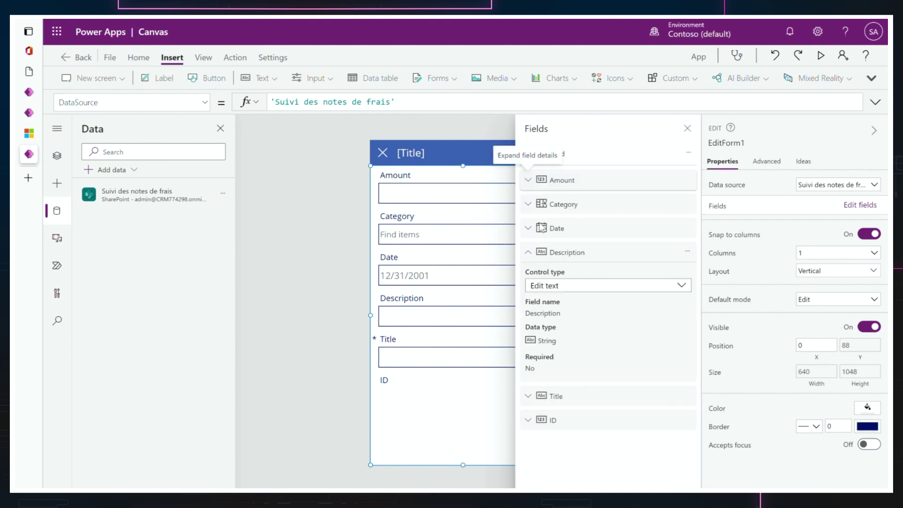
pyautogui.click(528, 252)
pyautogui.moveTo(582, 306); pyautogui.dragTo(574, 169)
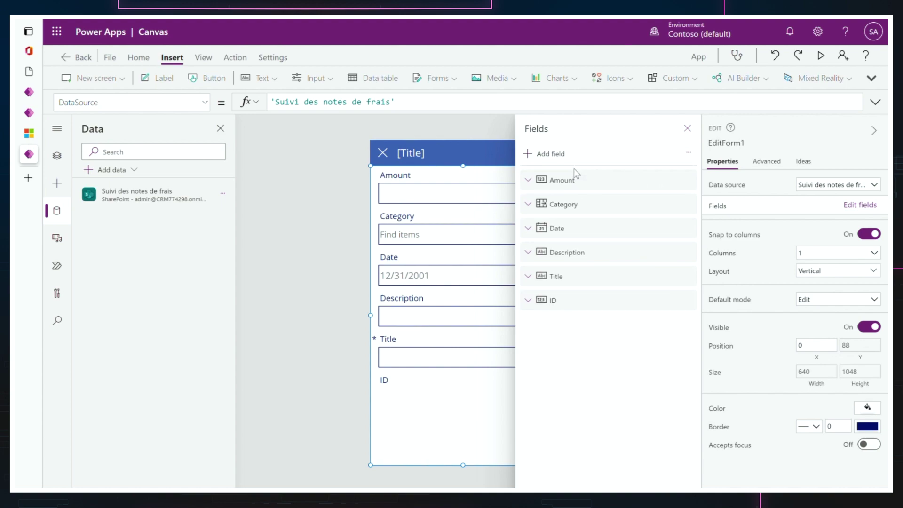
pyautogui.click(687, 129)
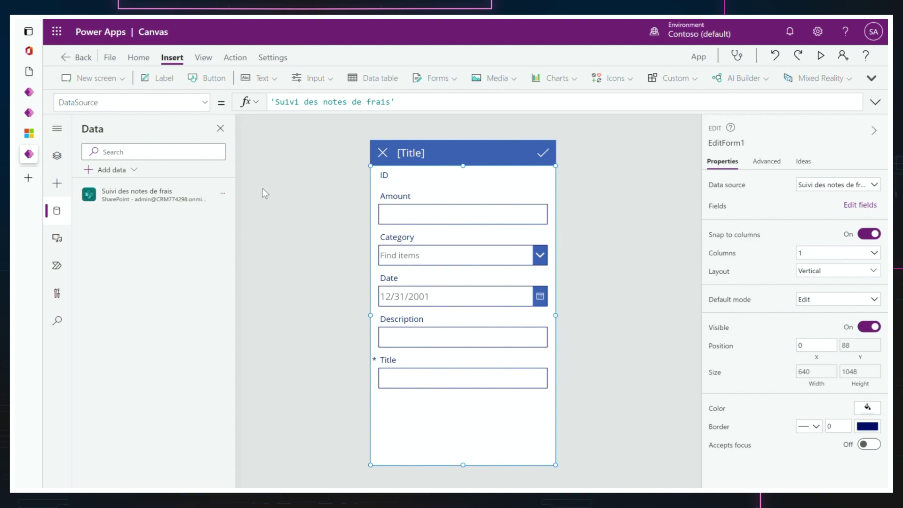
# Step: Start the edit form's Item formula as LookUp('Suivi des notes de frais', ID =
pyautogui.click(57, 156)
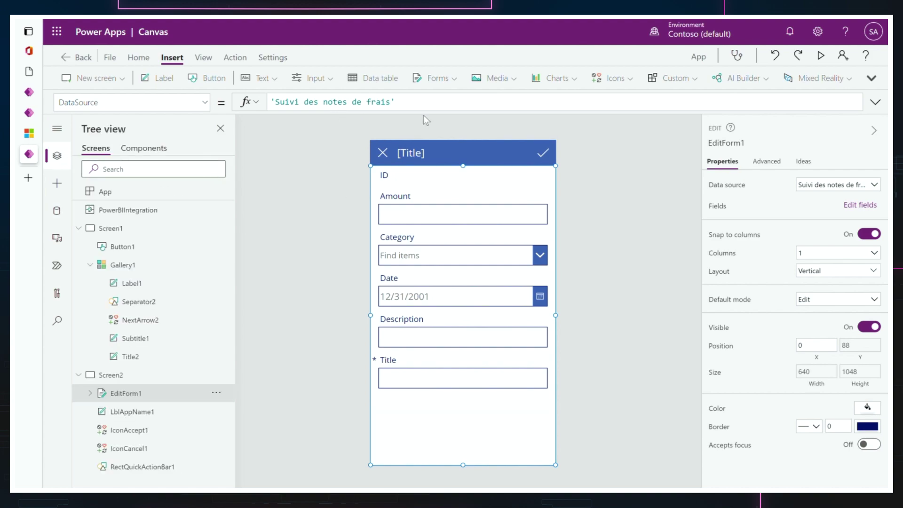
pyautogui.click(207, 102)
pyautogui.scroll(-5, 115, 254)
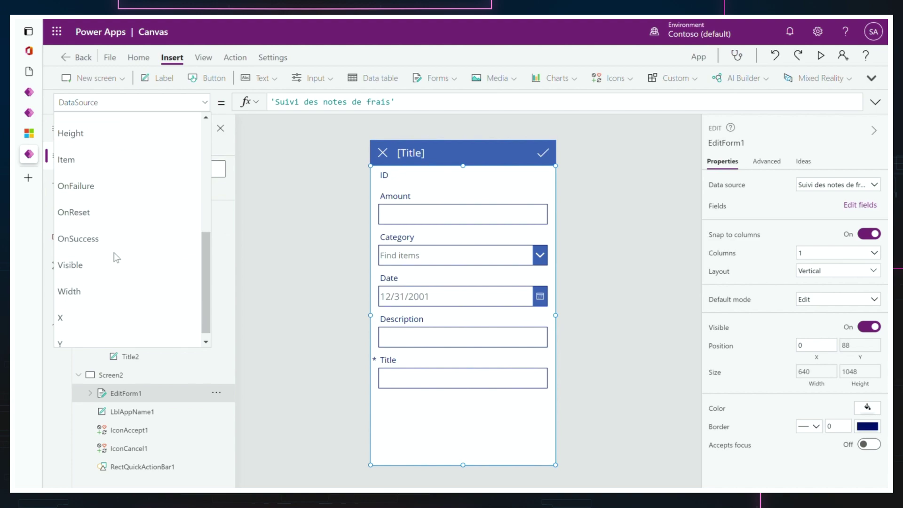
pyautogui.click(89, 158)
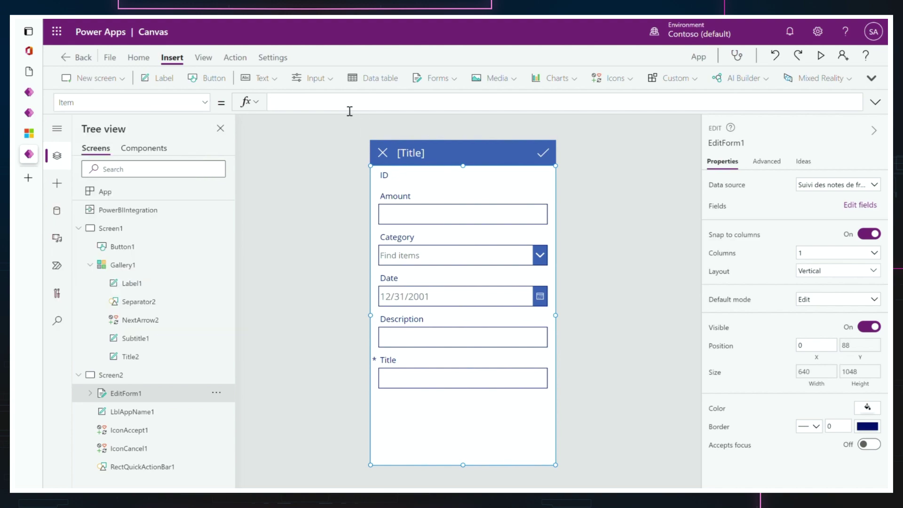
pyautogui.write('look')
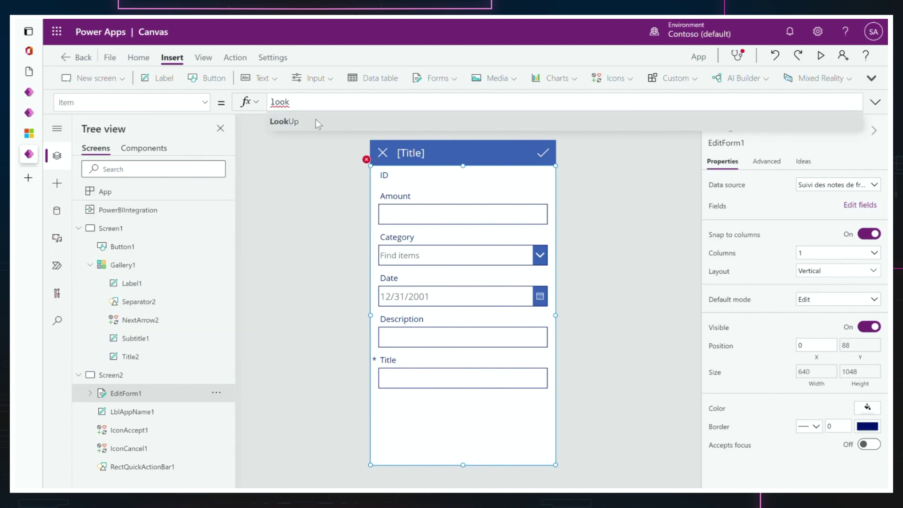
pyautogui.write('Up(sui')
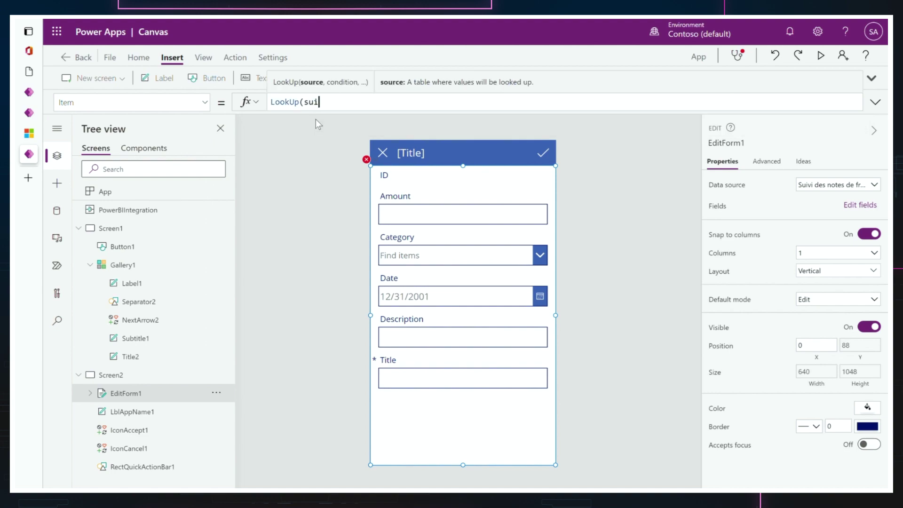
pyautogui.write('vi')
pyautogui.click(320, 121)
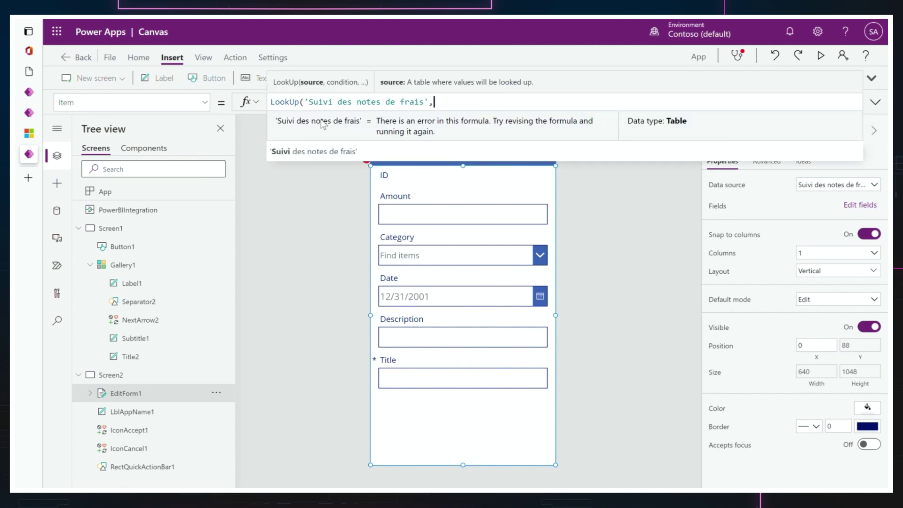
pyautogui.write(', ID =')
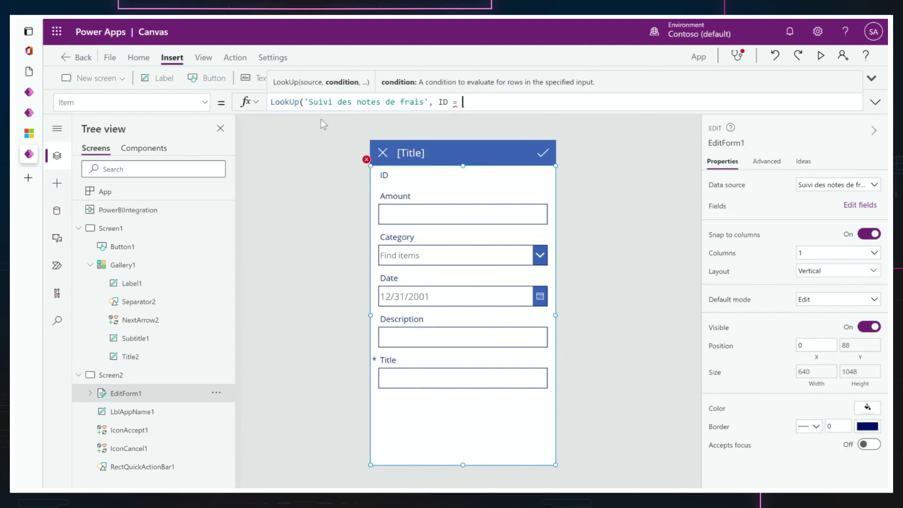
# Step: Extend the expense gallery to a height of 659 and shift the title and amount labels in its rows rightward to about X 104
pyautogui.click(138, 263)
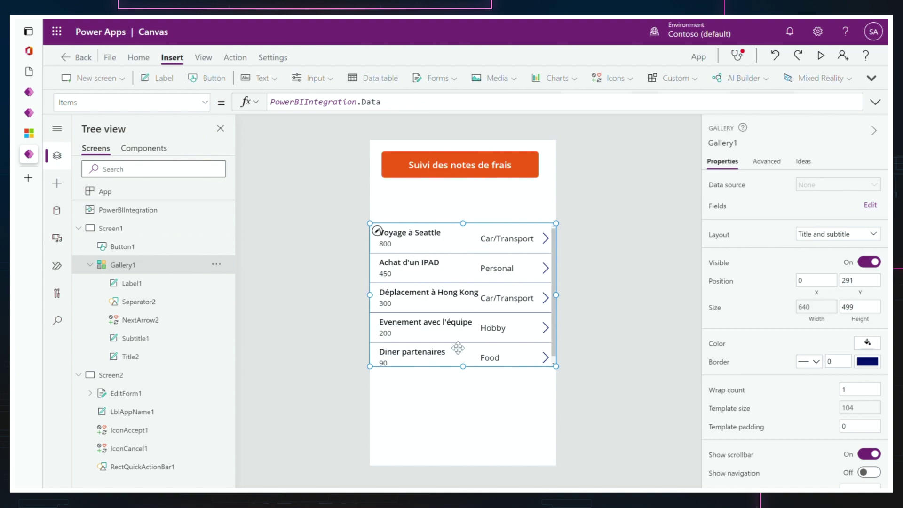
pyautogui.moveTo(465, 375); pyautogui.dragTo(465, 421)
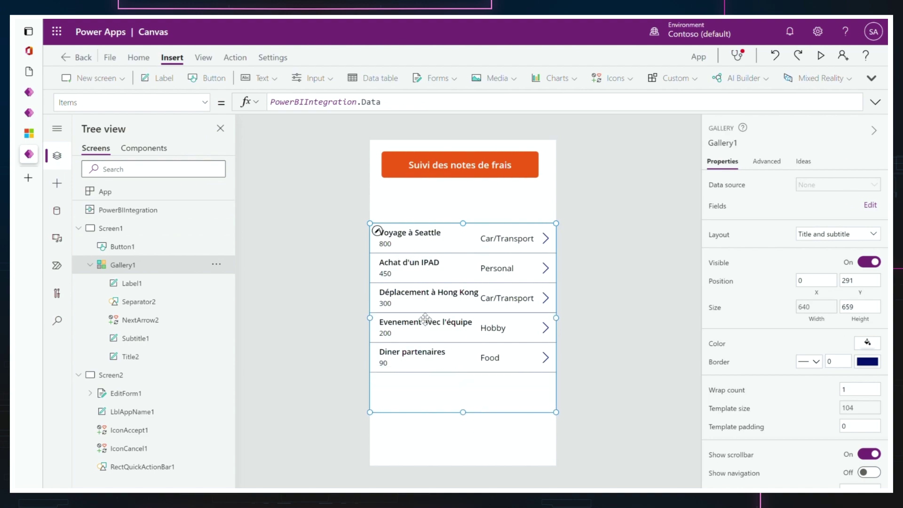
pyautogui.click(405, 238)
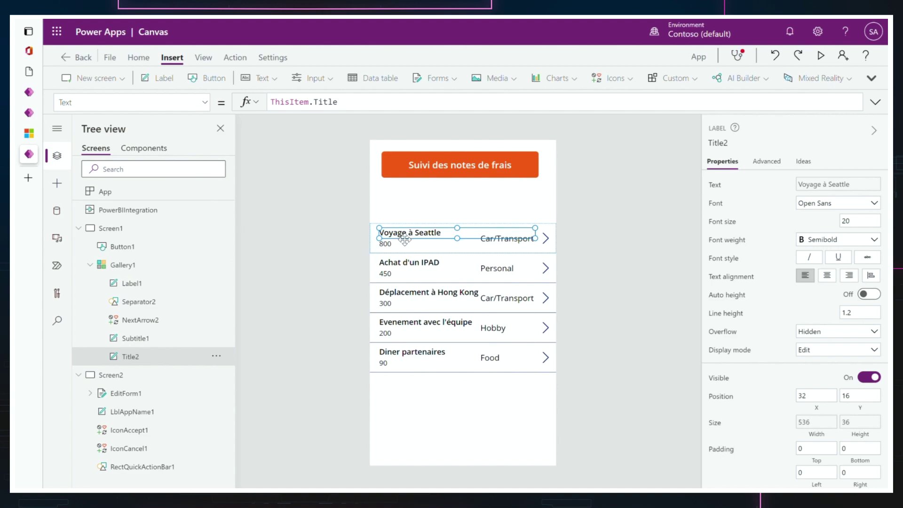
pyautogui.moveTo(404, 240)
pyautogui.mouseDown()
pyautogui.moveTo(424, 235)
pyautogui.moveTo(408, 242)
pyautogui.mouseUp()
pyautogui.click(388, 242)
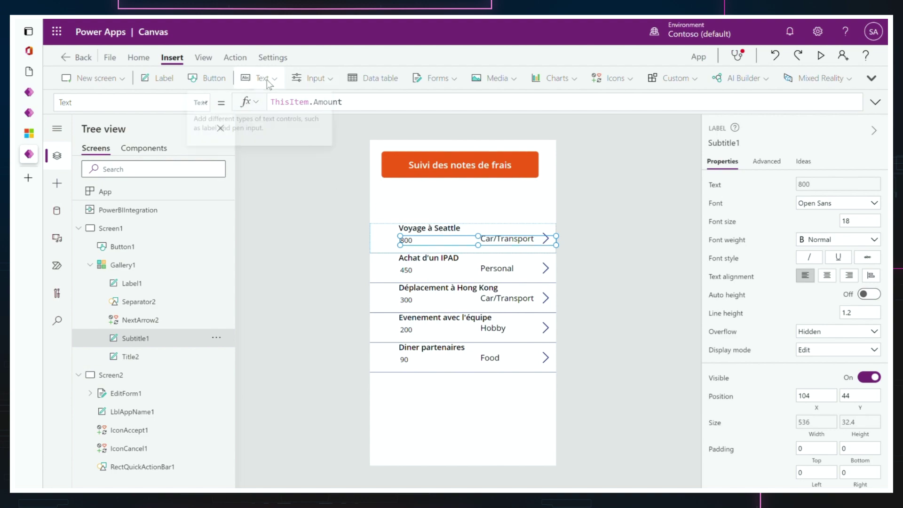
# Step: Insert a text label into the gallery's row template and place it at X 15, Y 12
pyautogui.click(396, 254)
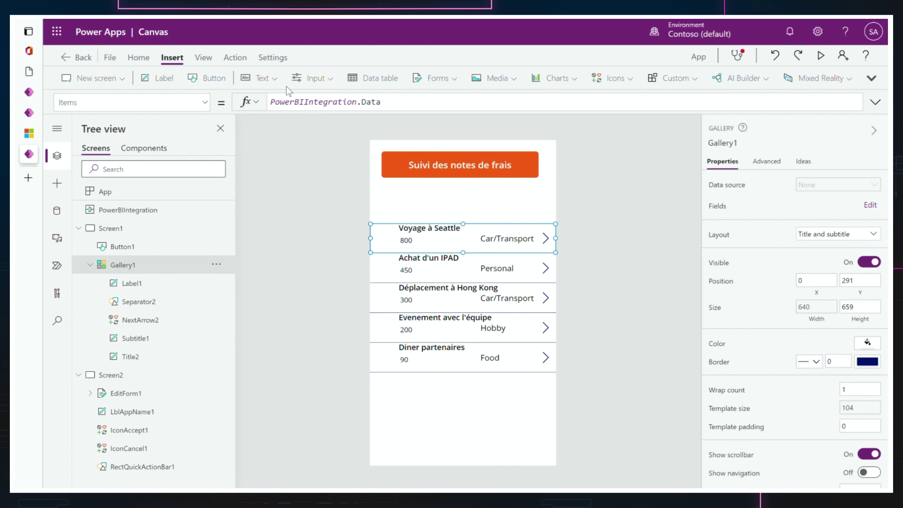
pyautogui.click(266, 83)
pyautogui.click(273, 102)
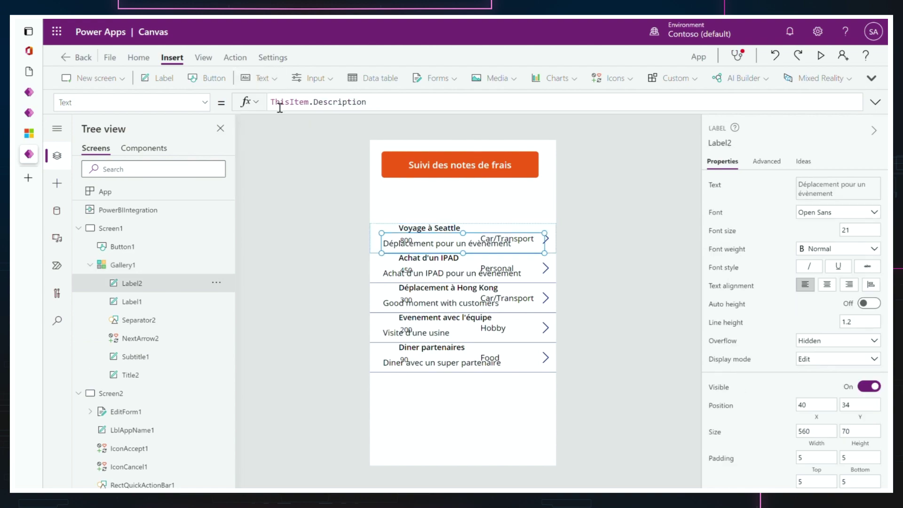
pyautogui.moveTo(398, 252); pyautogui.dragTo(391, 245)
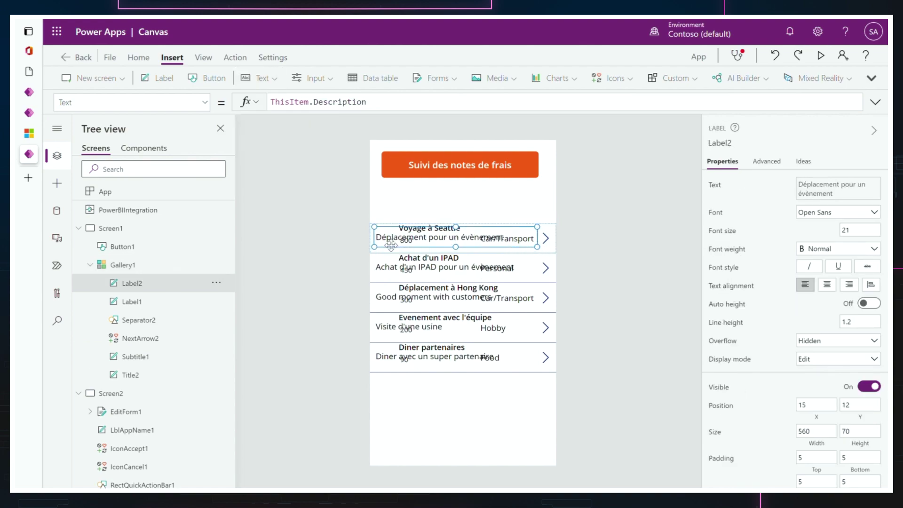
# Step: Set the new gallery label's text to ThisItem.Id and shrink the label to 56 wide by 64 high
pyautogui.moveTo(368, 102); pyautogui.dragTo(323, 104)
pyautogui.press('BackSpace')
pyautogui.press('BackSpace')
pyautogui.write('id')
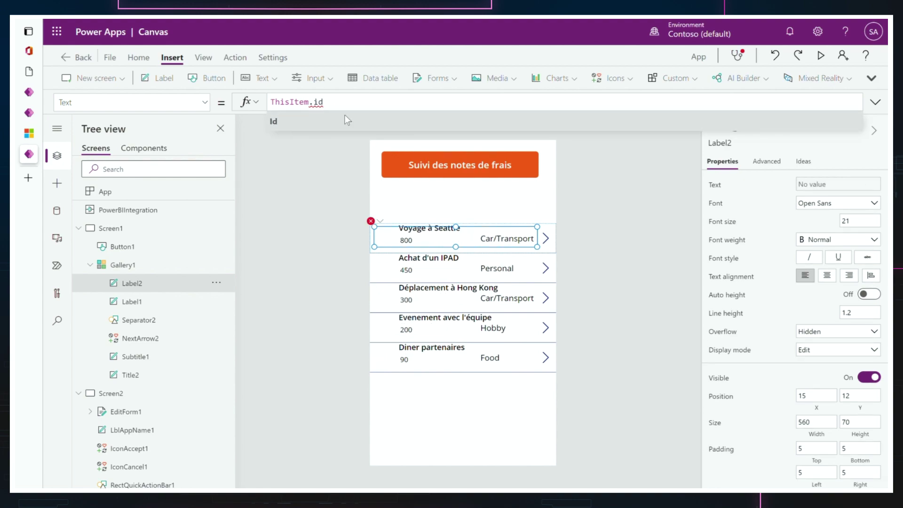
pyautogui.click(344, 118)
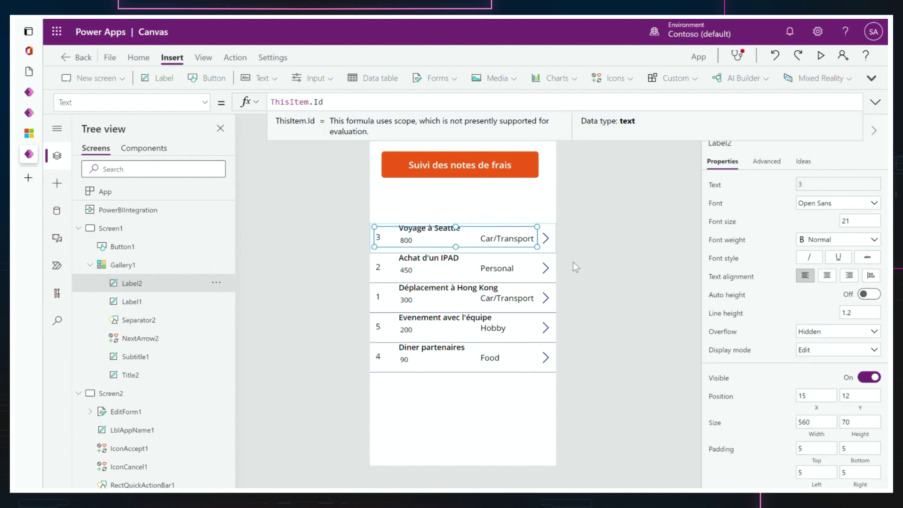
pyautogui.moveTo(537, 247); pyautogui.dragTo(391, 247)
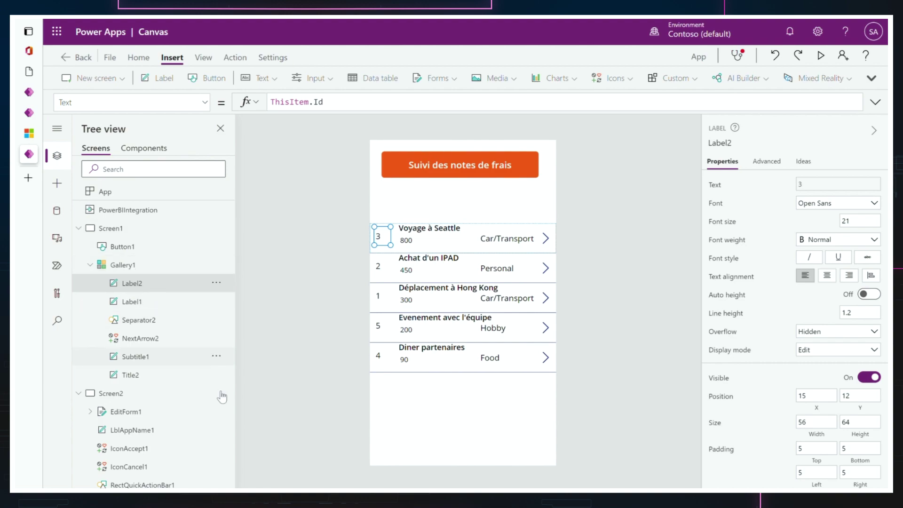
# Step: Complete the edit form's Item formula as LookUp('Suivi des notes de frais', ID = Label2.Text)
pyautogui.click(126, 412)
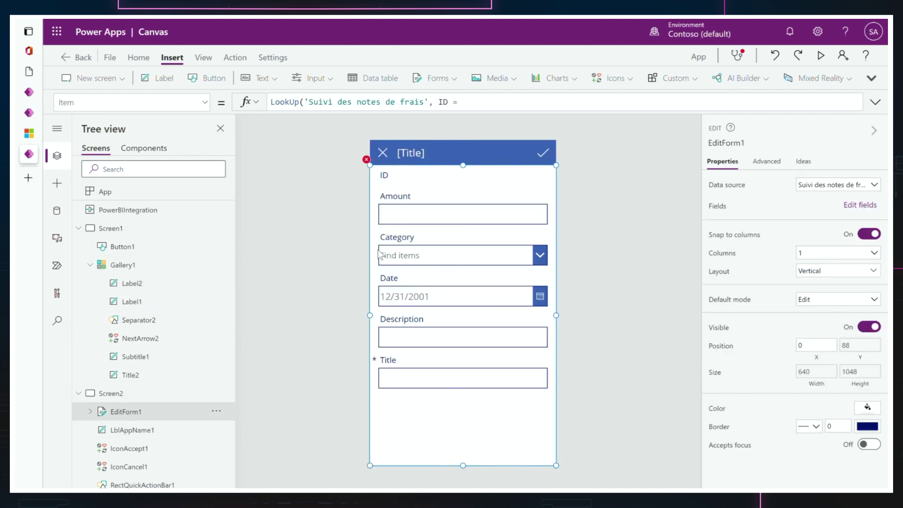
pyautogui.write('= ')
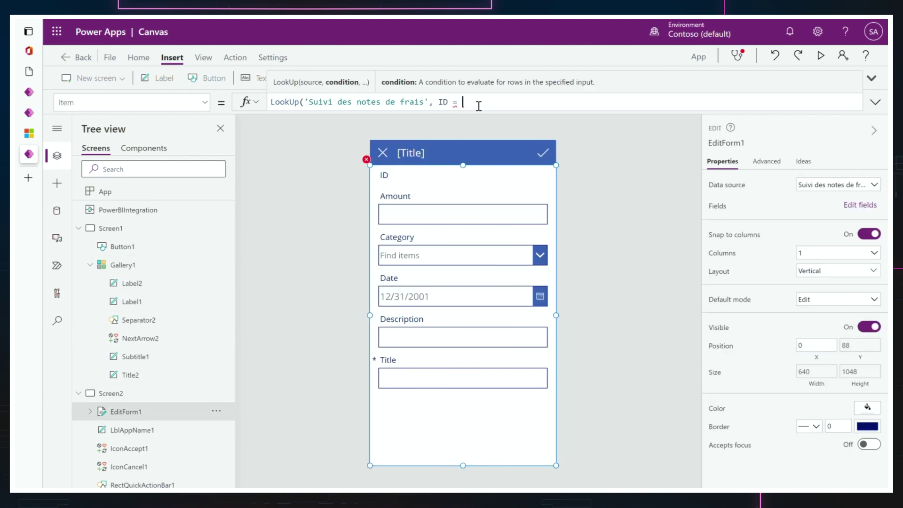
pyautogui.write('label2')
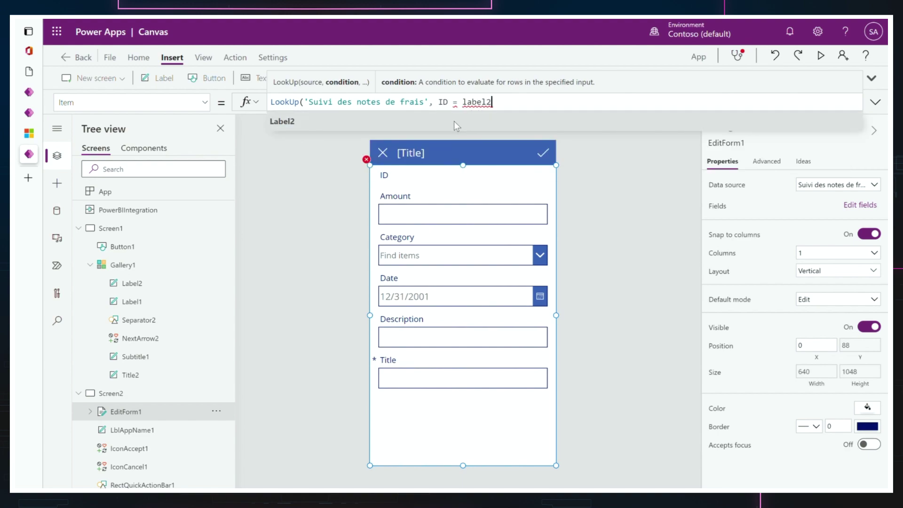
pyautogui.write('.text')
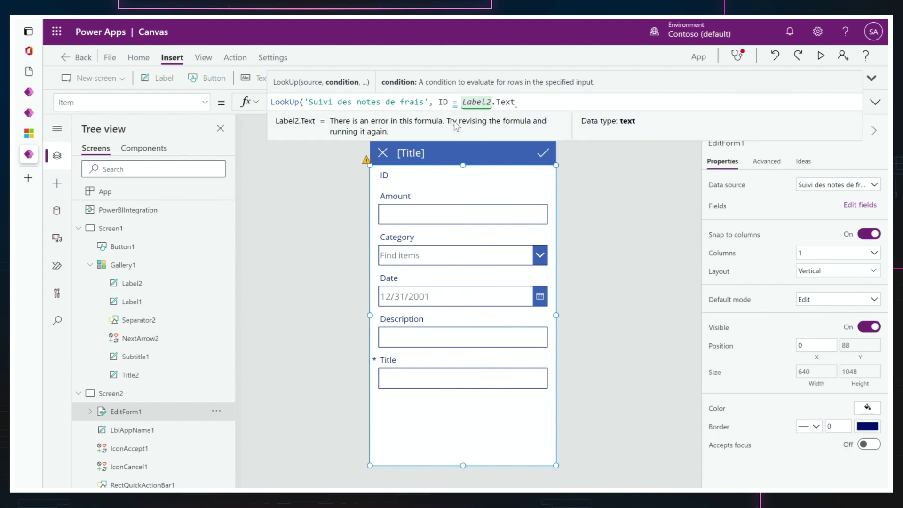
pyautogui.write(')')
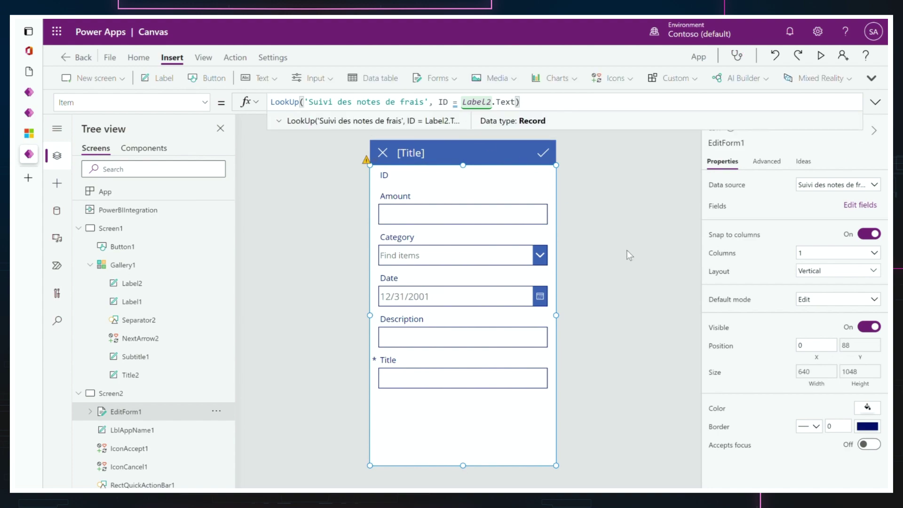
pyautogui.click(627, 250)
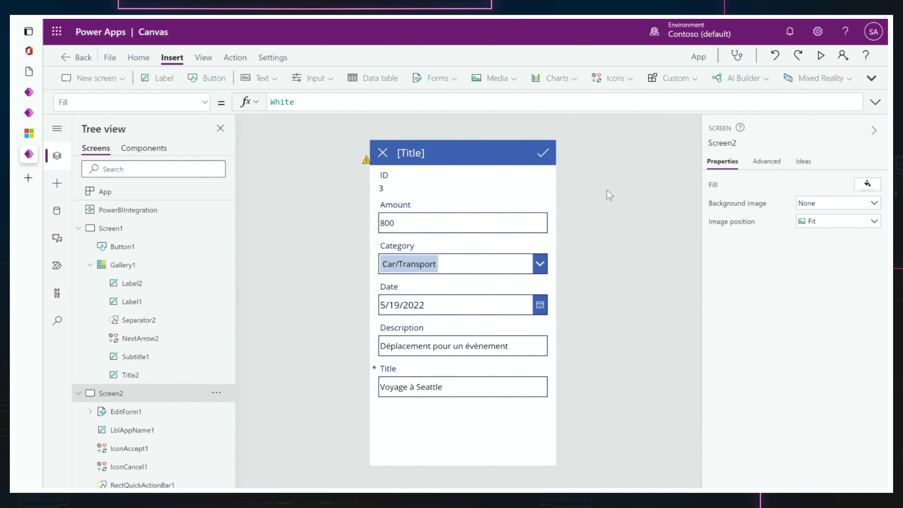
# Step: Narrow the category label in Screen1's gallery so that it clears the row's arrow icon
pyautogui.click(157, 229)
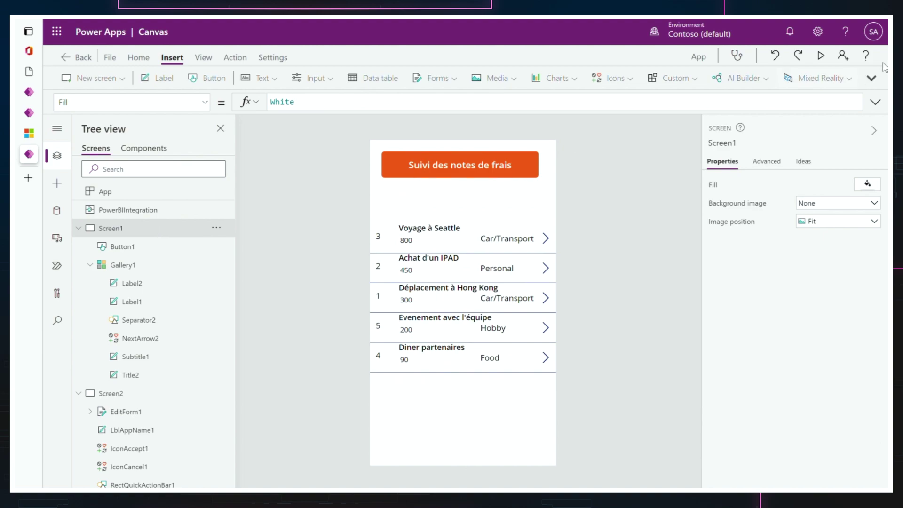
pyautogui.click(548, 242)
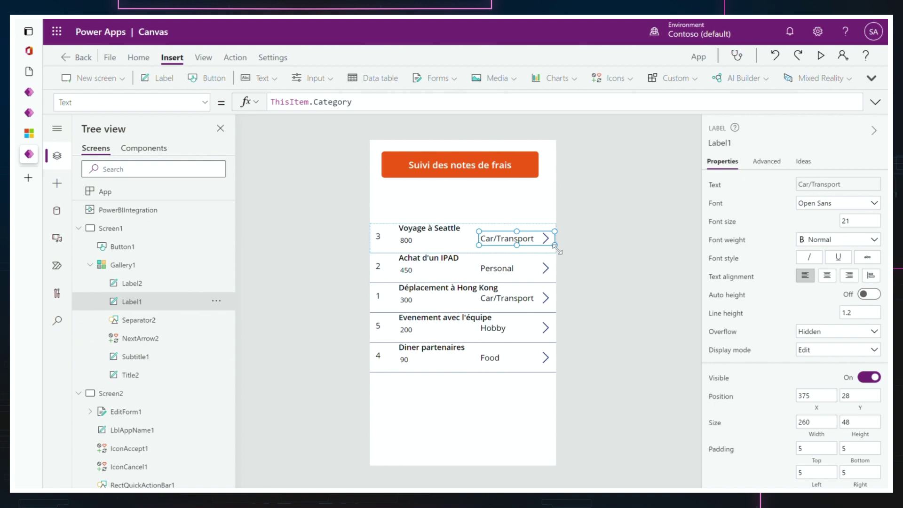
pyautogui.moveTo(556, 247); pyautogui.dragTo(536, 245)
# Step: Set the OnSelect formula of the gallery's arrow icon to Navigate(Screen2)
pyautogui.click(546, 239)
pyautogui.moveTo(374, 104); pyautogui.dragTo(256, 104)
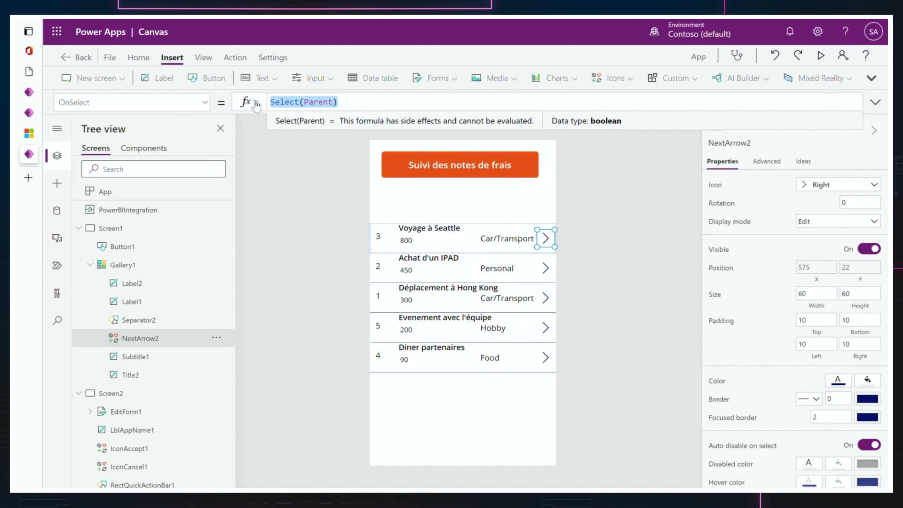
pyautogui.write('Navigate(sc')
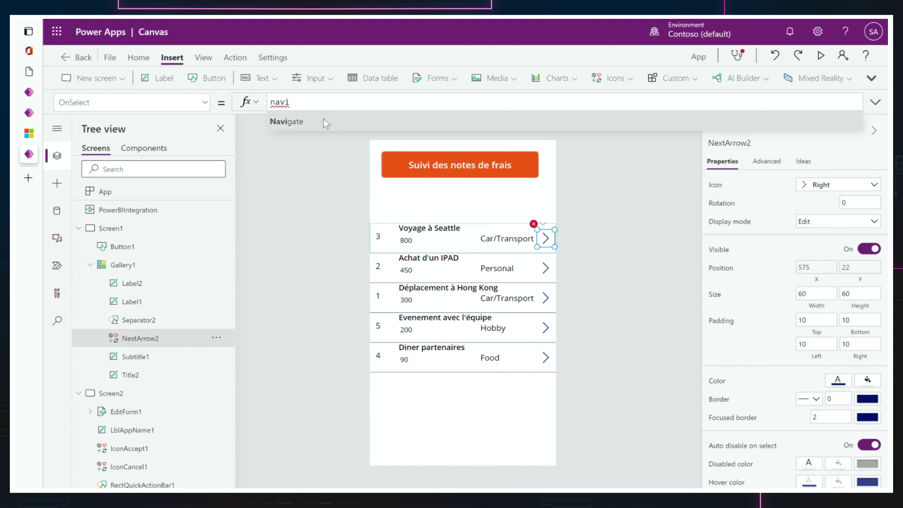
pyautogui.write('re')
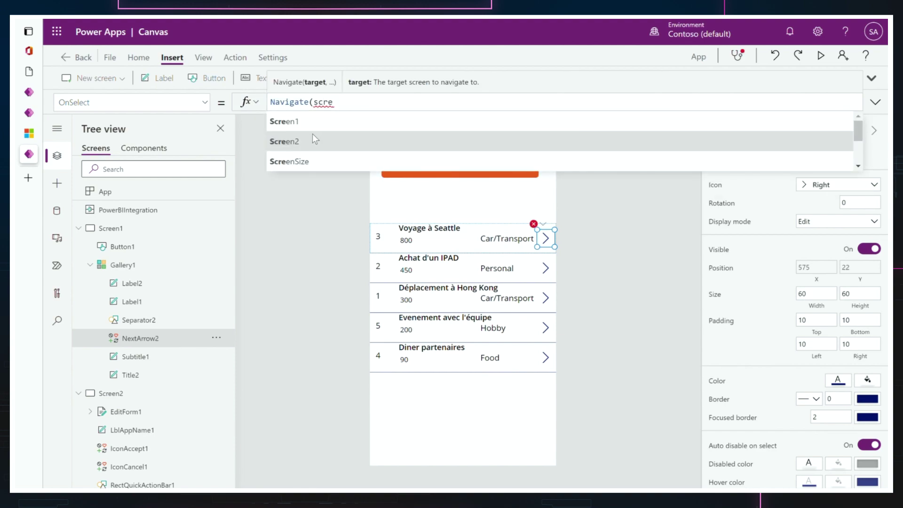
pyautogui.click(312, 134)
pyautogui.write(')')
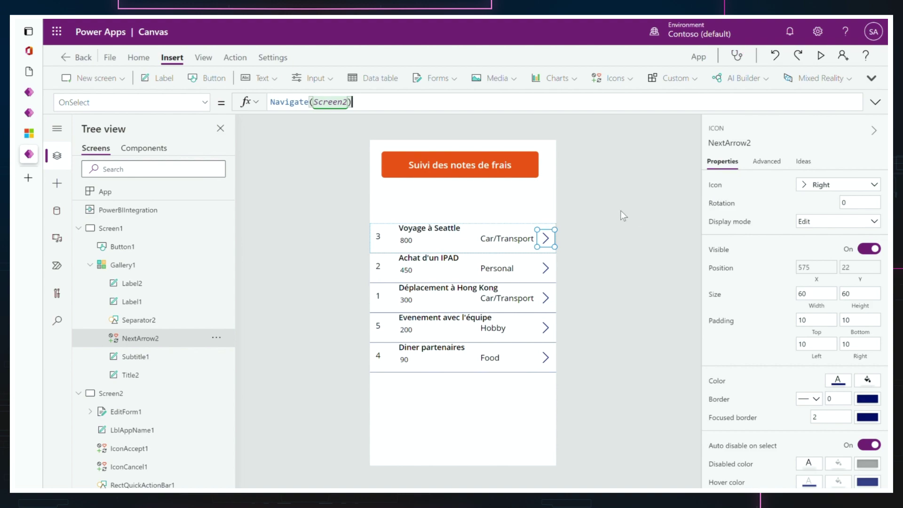
pyautogui.click(623, 215)
# Step: Preview the app, open the "Achat d'un IPAD" expense in the edit form, and exit the preview
pyautogui.click(821, 57)
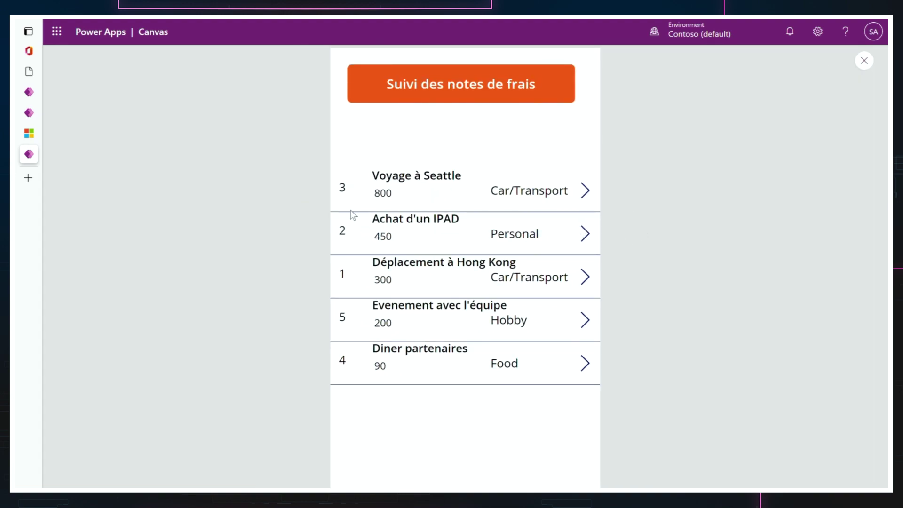
pyautogui.click(586, 233)
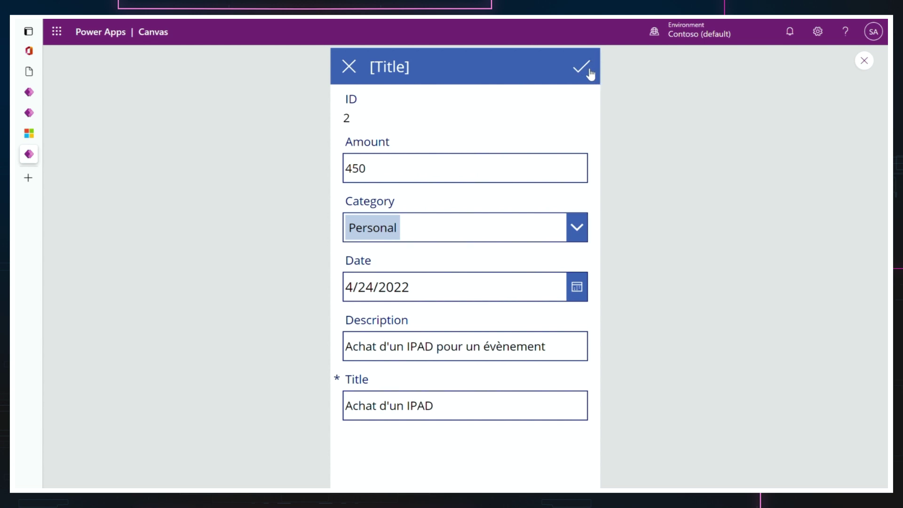
pyautogui.click(864, 61)
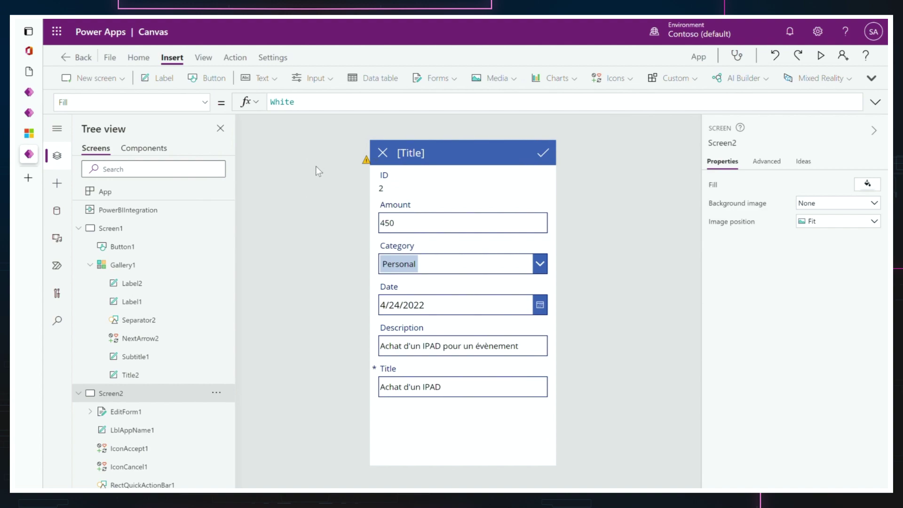
# Step: Name the app and save it to the cloud
pyautogui.click(111, 57)
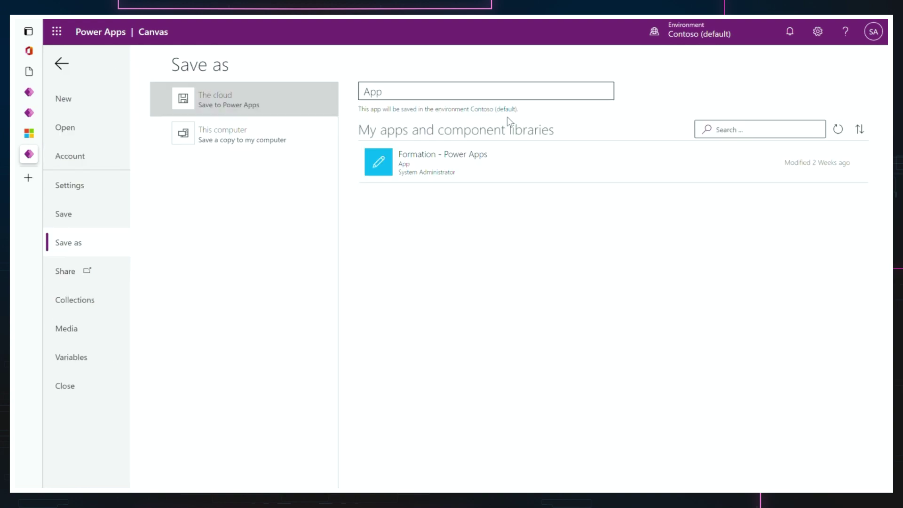
pyautogui.click(439, 100)
pyautogui.write('Ap')
pyautogui.press('Return')
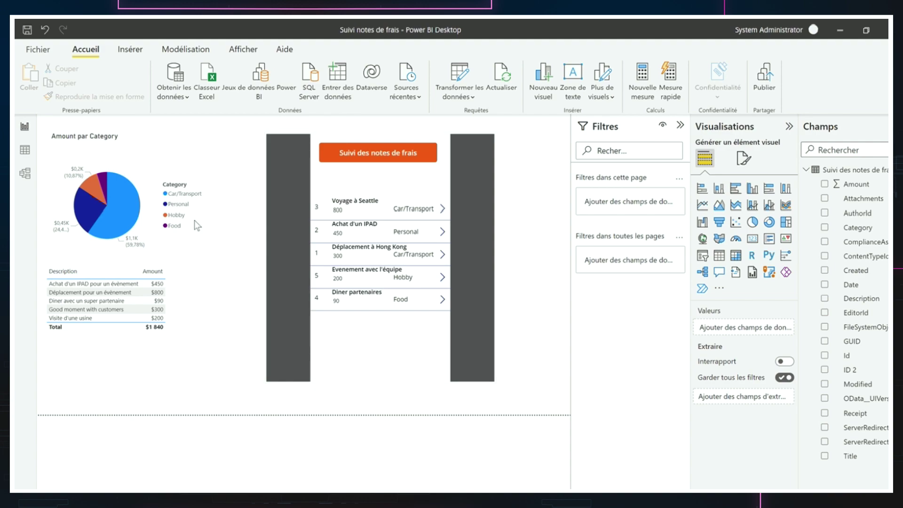
# Step: Switch to the Power BI Desktop report, filter it to Hobby and submit an Amount of 3000 for "Evenement avec l'équipe" in the embedded app
pyautogui.click(92, 189)
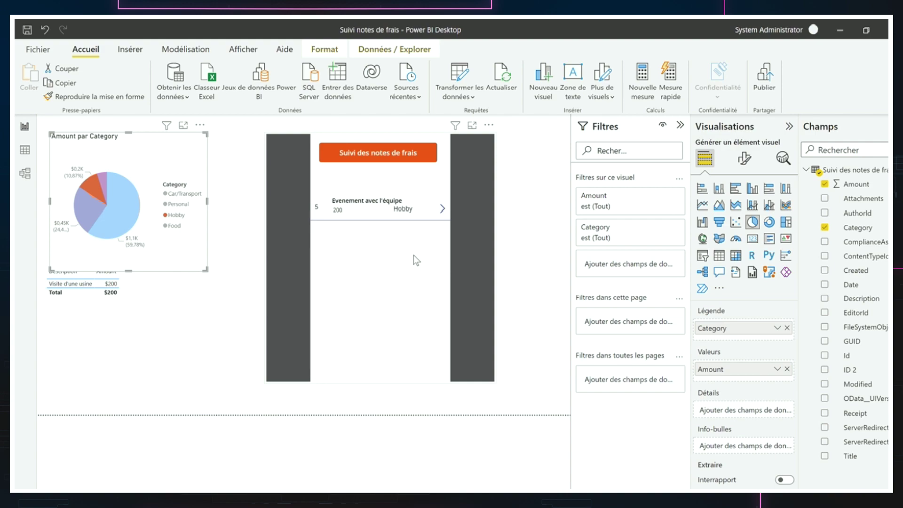
pyautogui.click(443, 211)
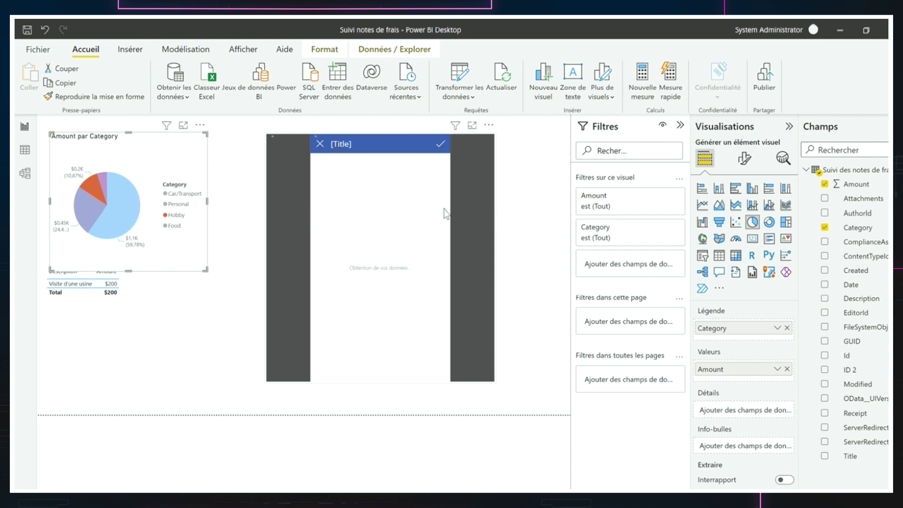
pyautogui.click(343, 196)
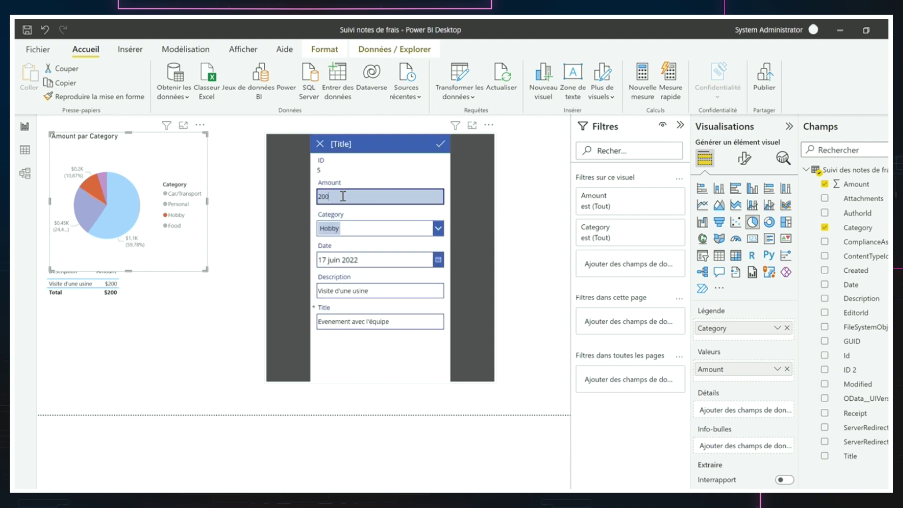
pyautogui.press('BackSpace')
pyautogui.press('BackSpace')
pyautogui.press('BackSpace')
pyautogui.write('3000')
pyautogui.click(440, 146)
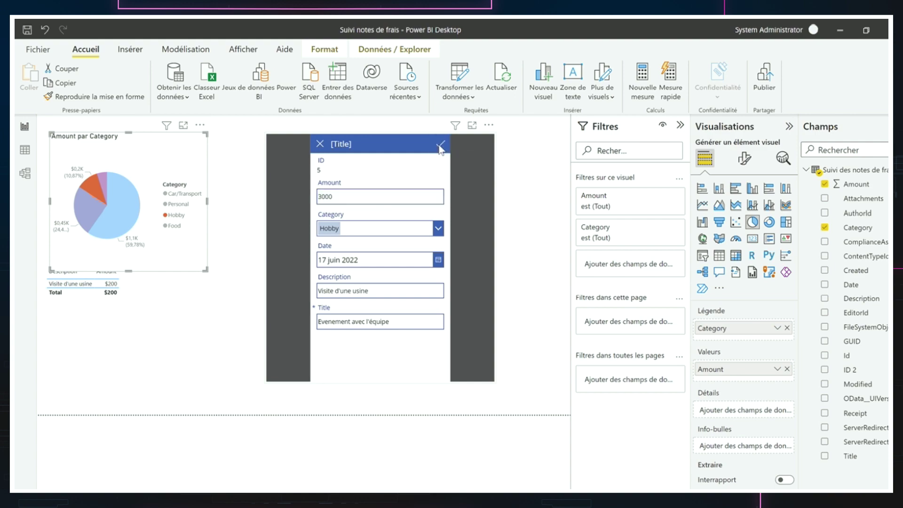